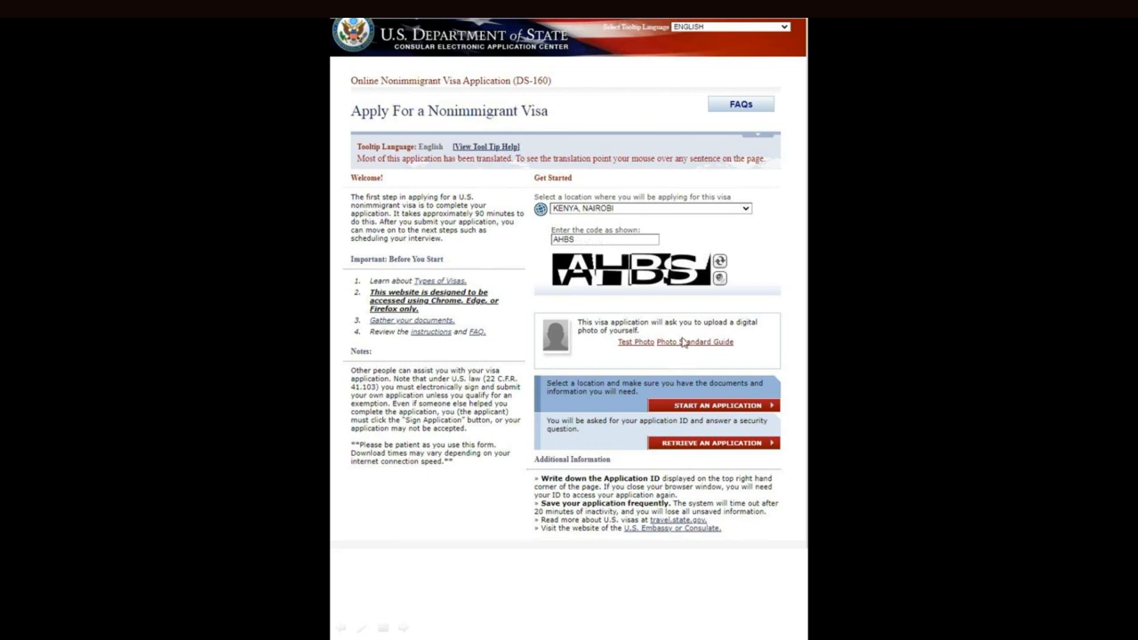
- Start a new visa application for Kenya, Nairobi, keep the current Windows color scheme permanently, and continue past the security question page
click(714, 408)
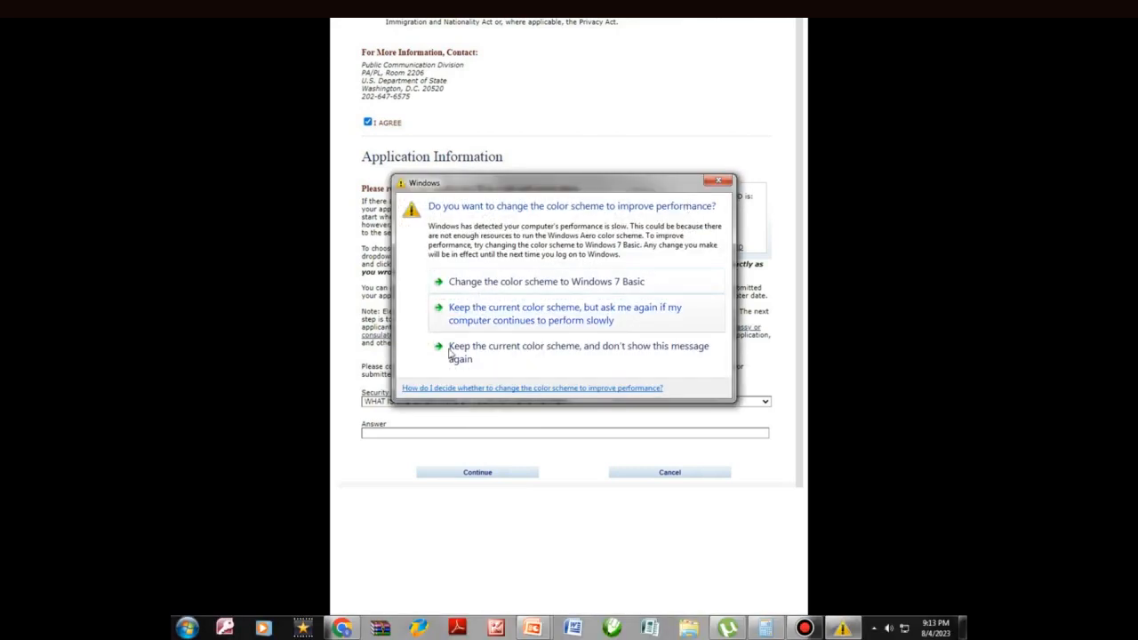
click(460, 349)
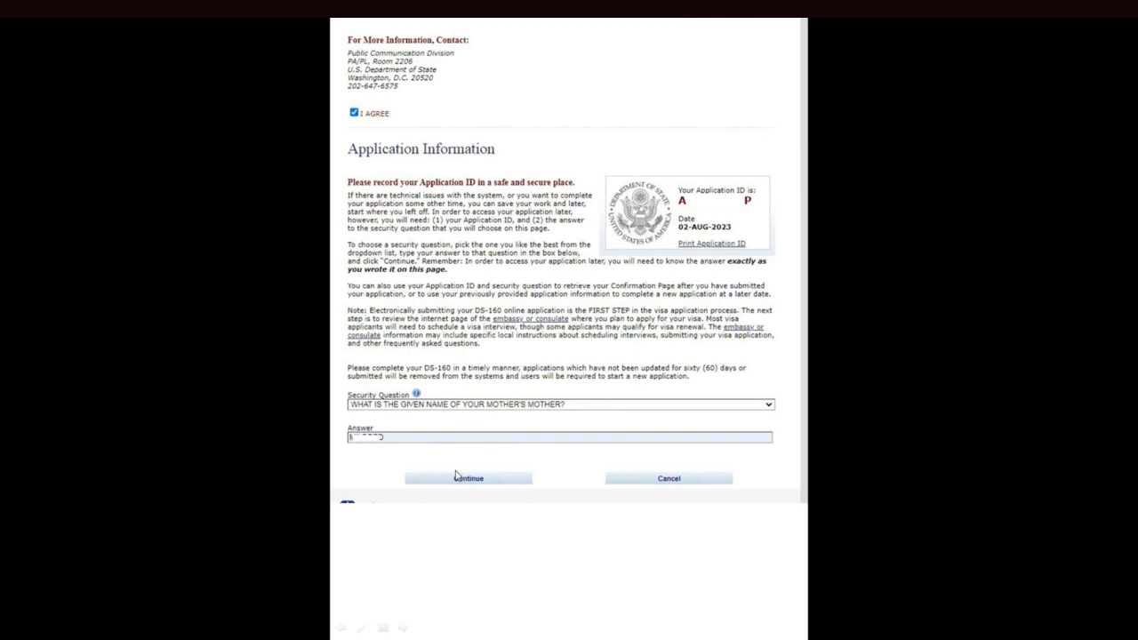
click(468, 478)
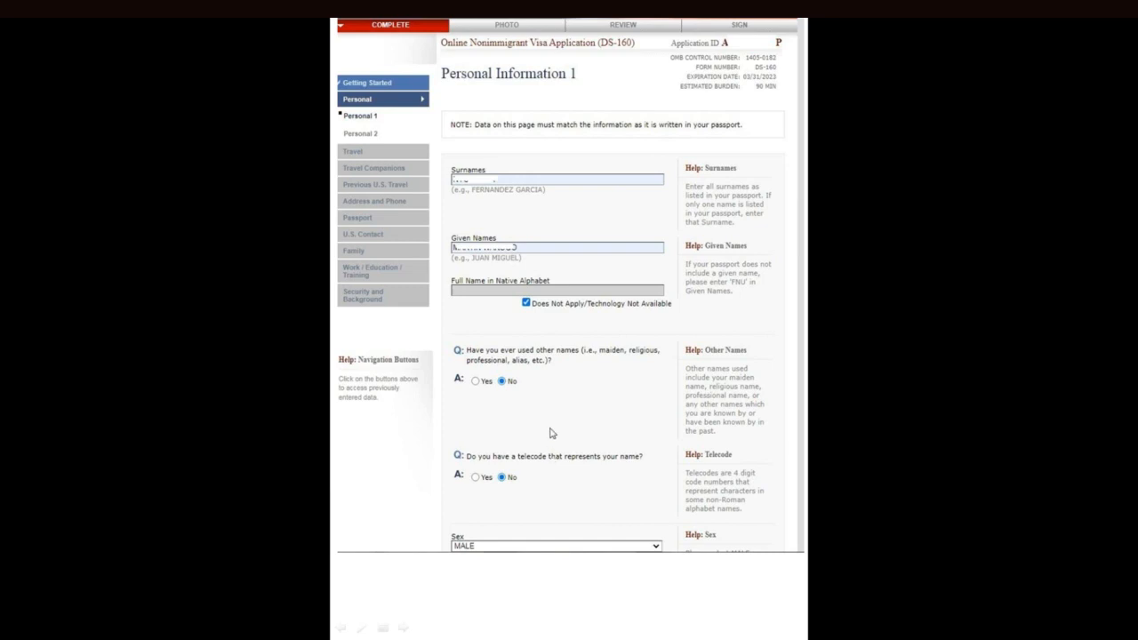
- Check the Personal Information 1 entries, save the application, continue it, and proceed to Personal 2
scroll(550, 433, down, 5)
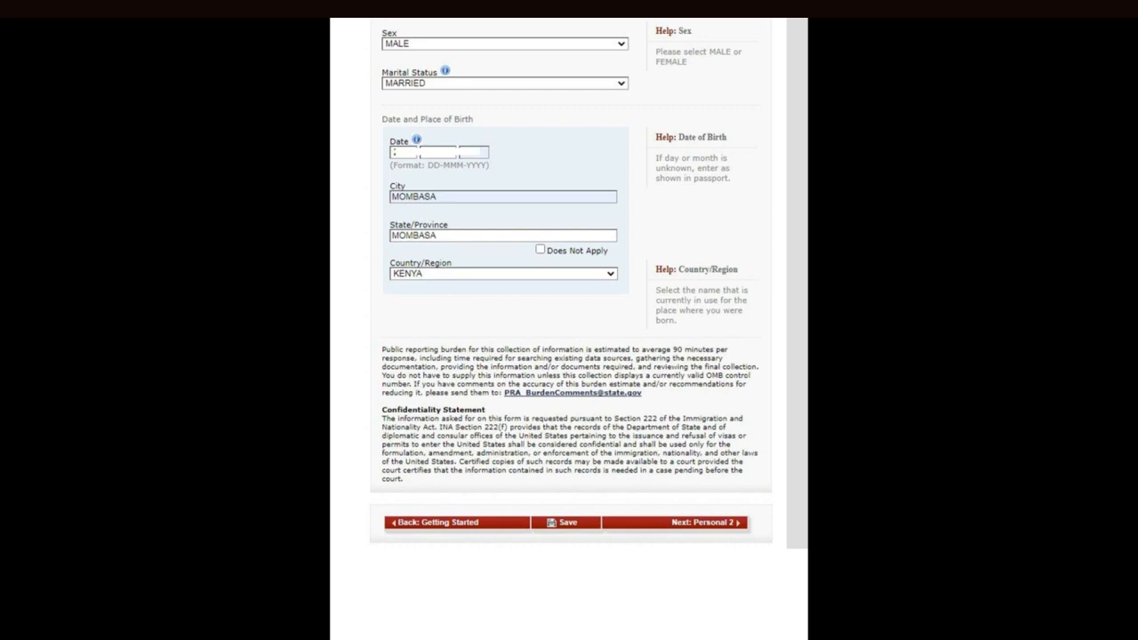
click(572, 524)
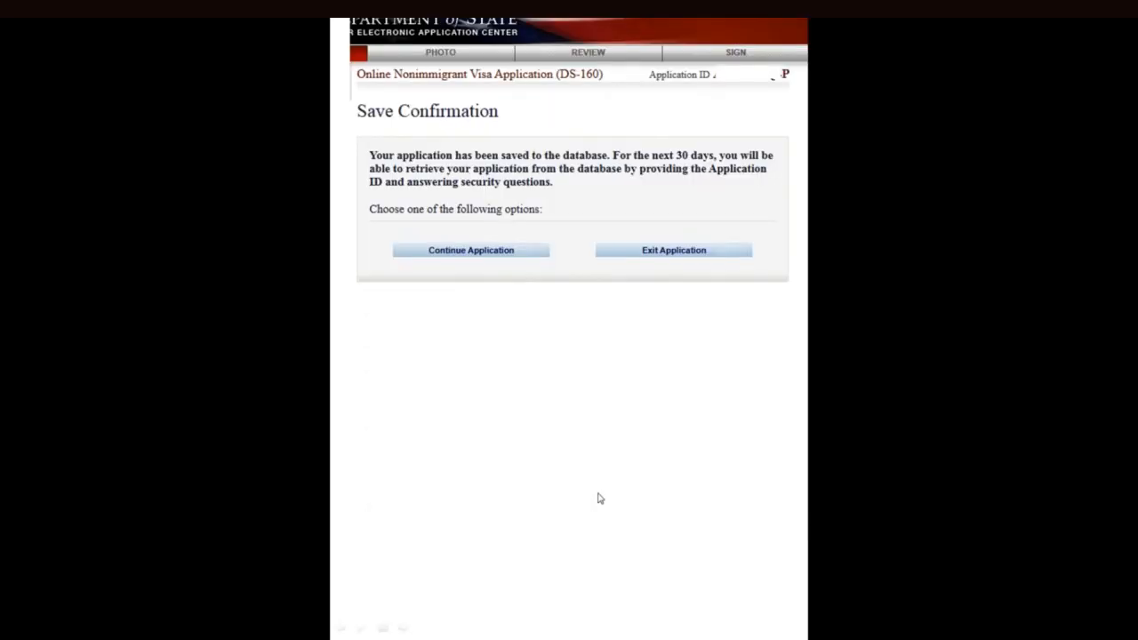
click(467, 250)
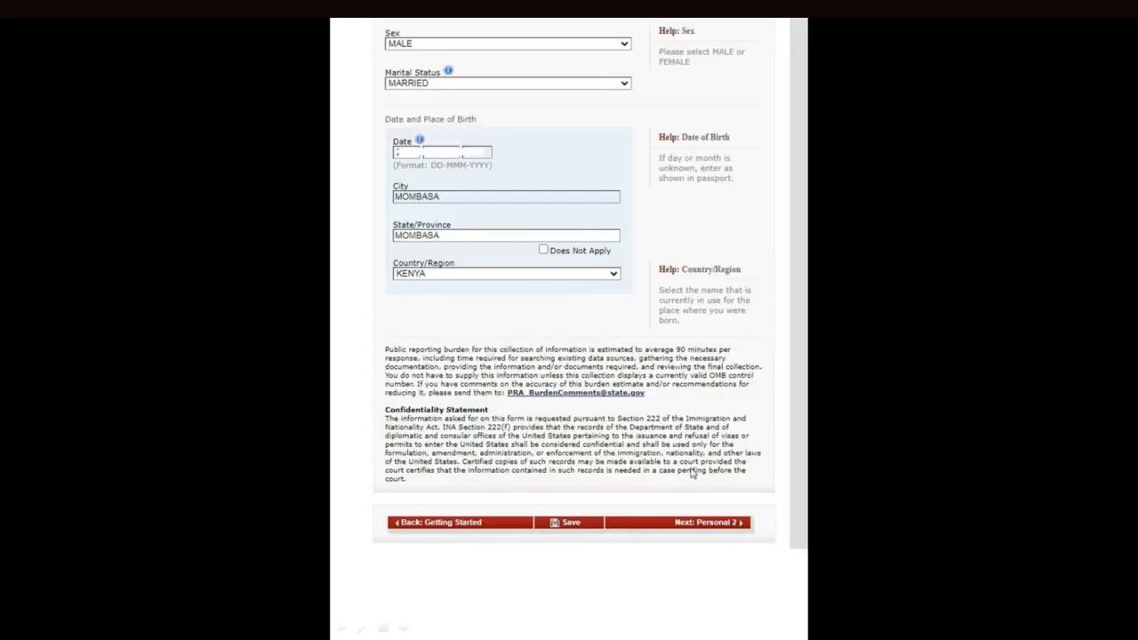
click(694, 525)
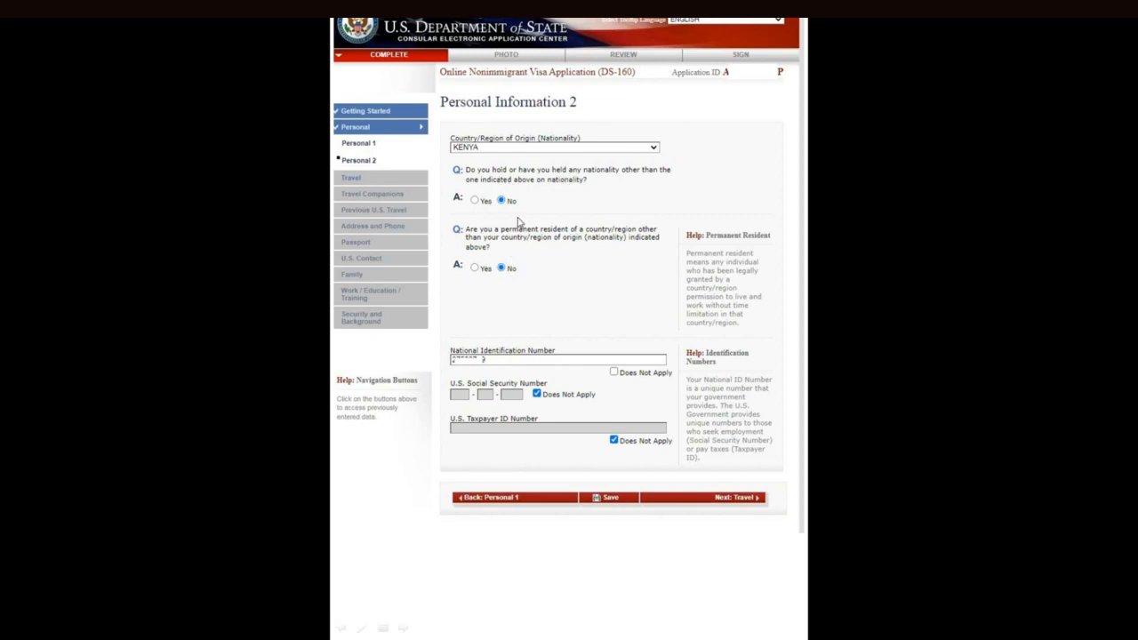
- Answer No to permanent residency in another country and set the trip purpose to TEMP. BUSINESS PLEASURE VISITOR (B)
click(501, 266)
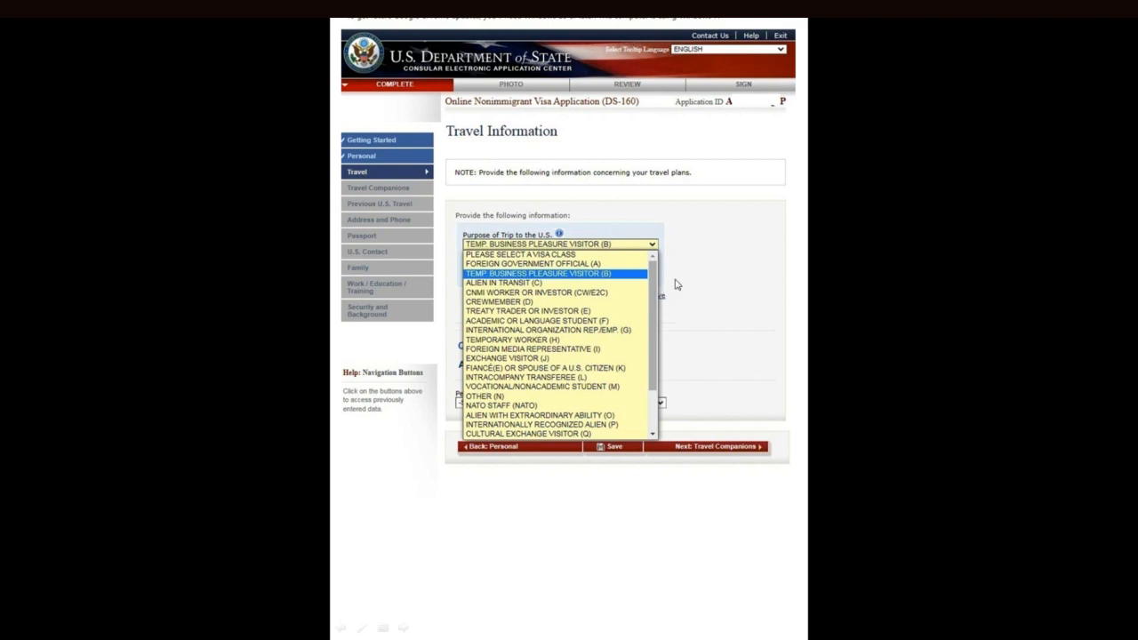
click(637, 274)
click(617, 273)
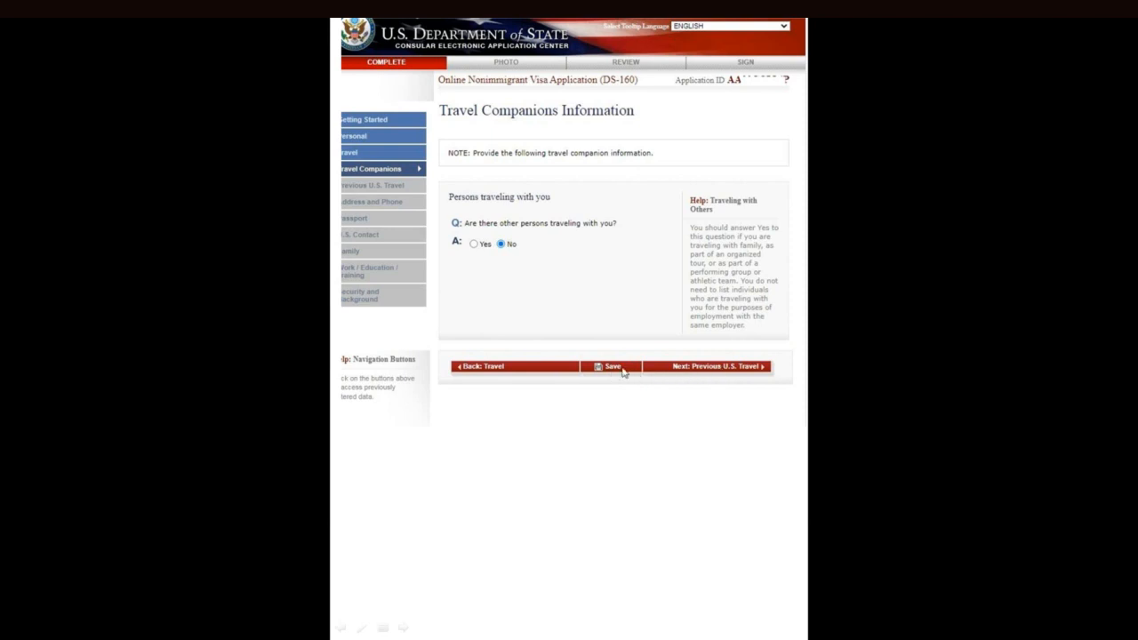
- Proceed from Travel Companions, save the Previous U.S. Travel answers, and continue to Address and Phone
click(652, 366)
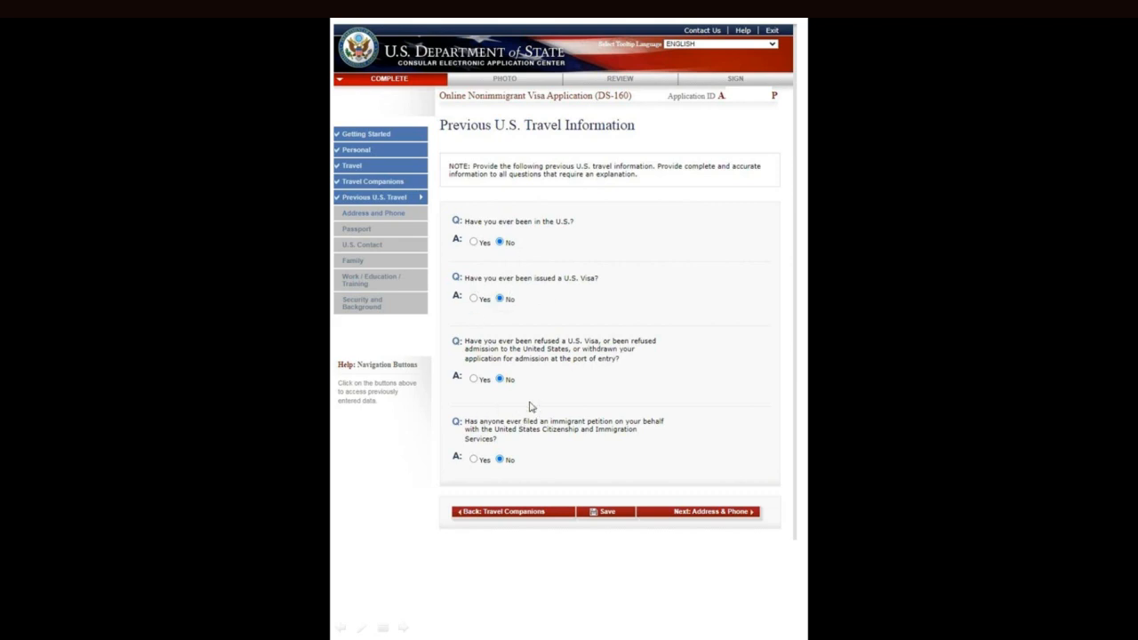
click(612, 513)
click(523, 233)
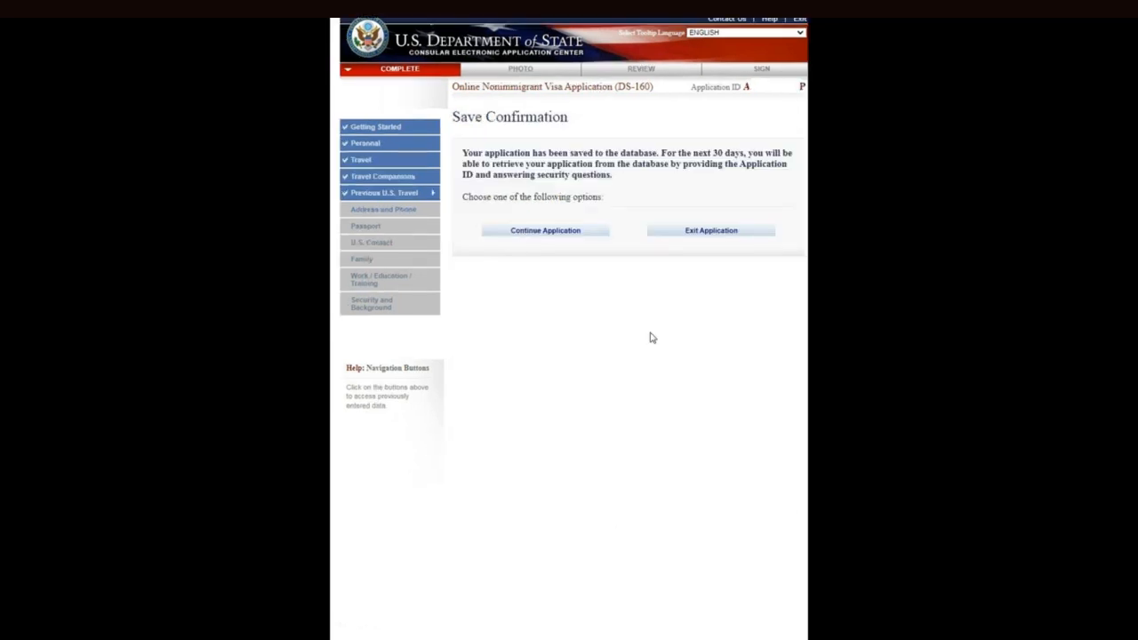
click(717, 526)
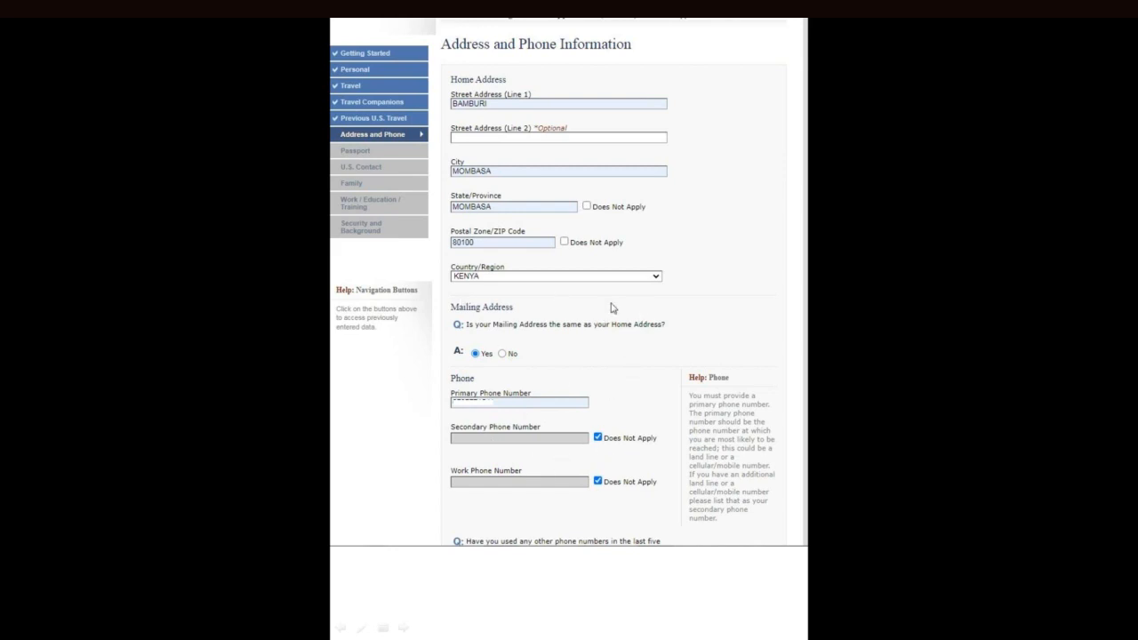
- Check the home address, phone, email and social media entries, and proceed to the Passport section
scroll(610, 308, down, 4)
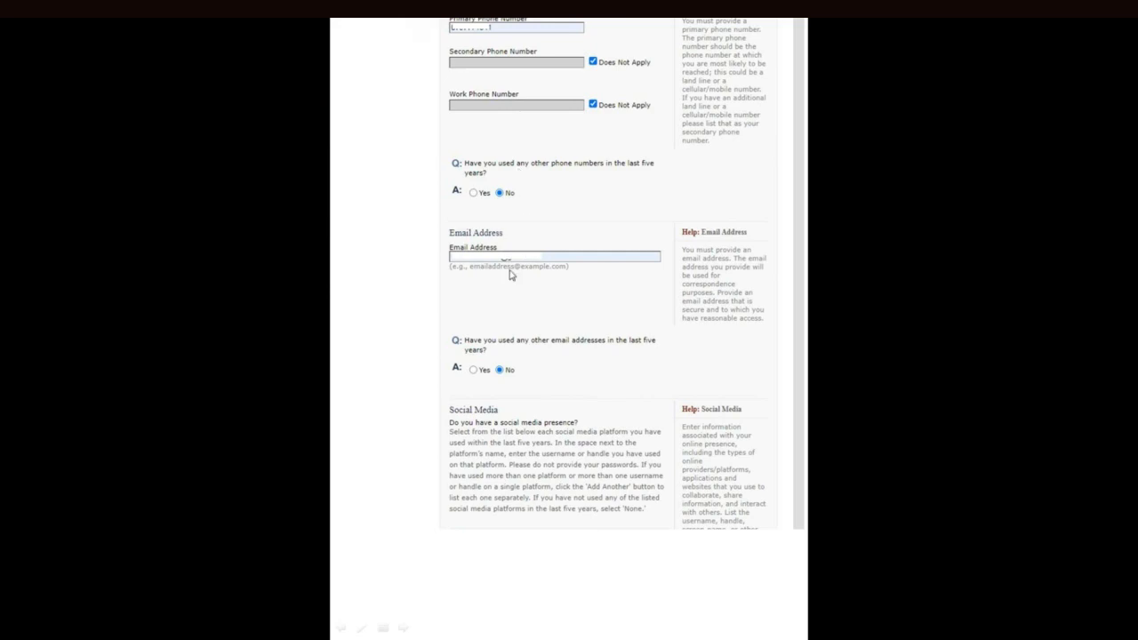
scroll(496, 305, down, 3)
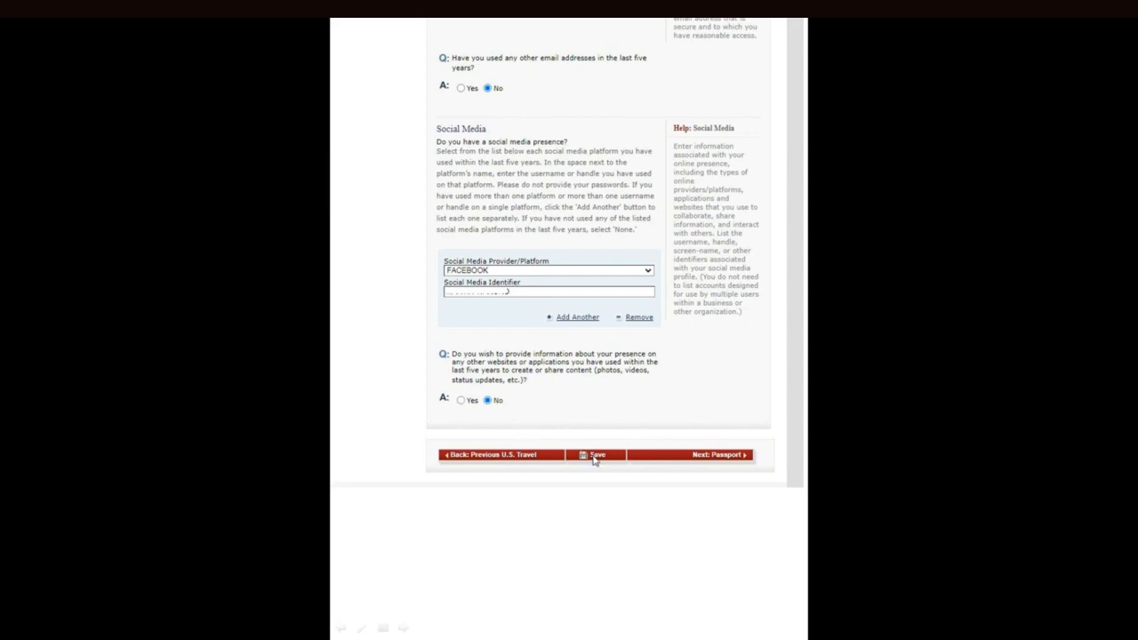
click(689, 457)
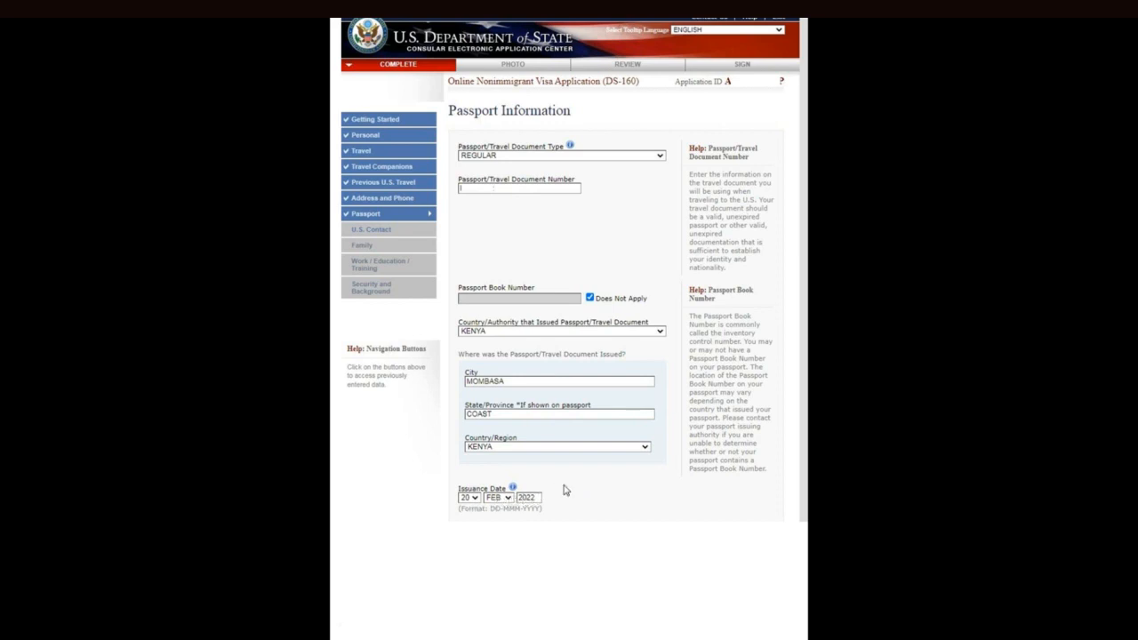
- Check the passport details and the U.S. point of contact entries, and proceed to the Family section
scroll(563, 489, down, 3)
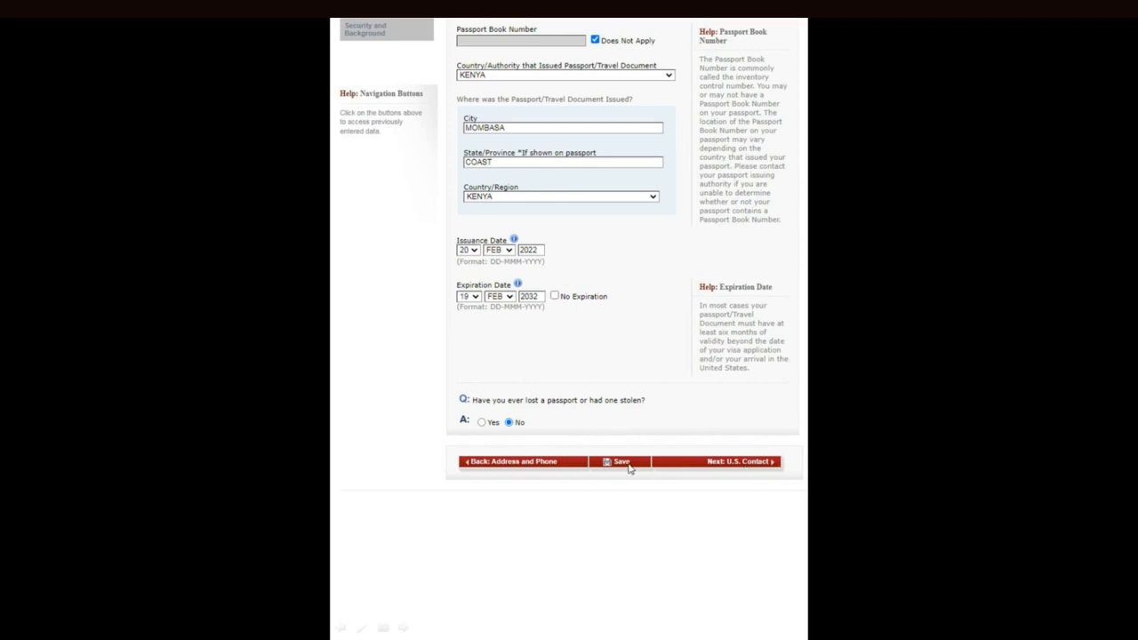
click(713, 462)
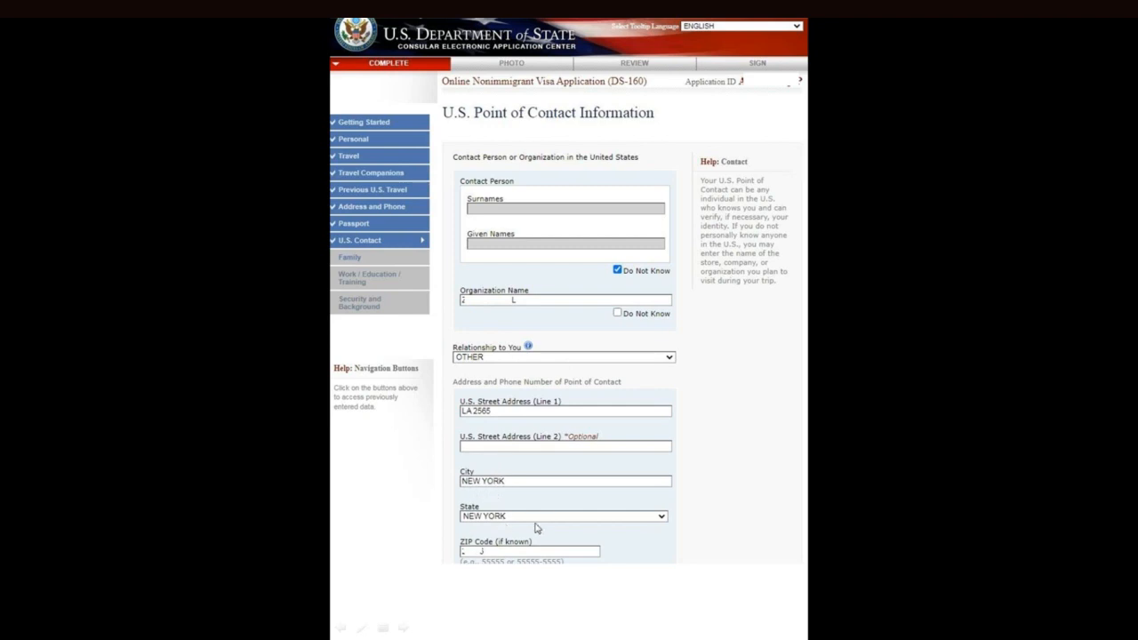
scroll(558, 507, down, 3)
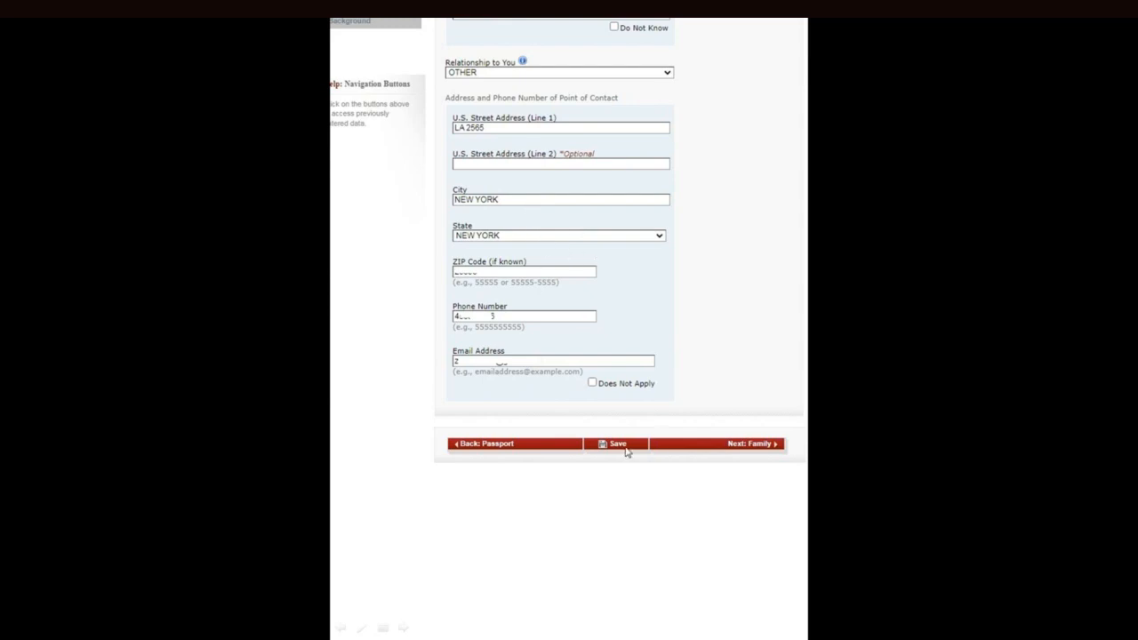
click(673, 448)
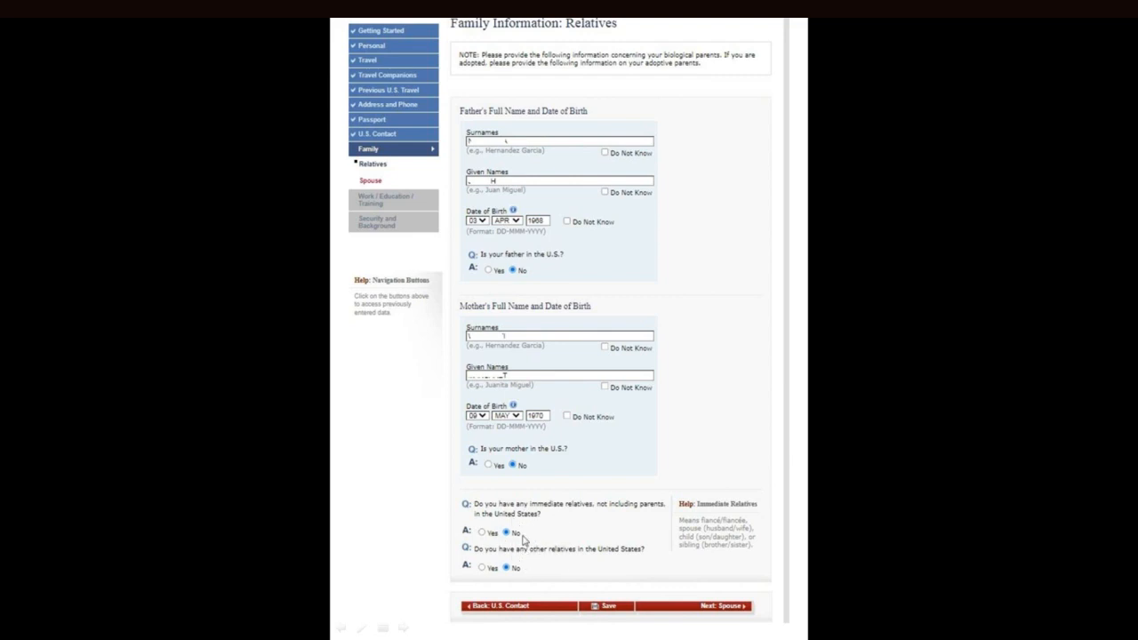
- Save the relatives' information and proceed from the Spouse page to Work/Education/Training
click(602, 612)
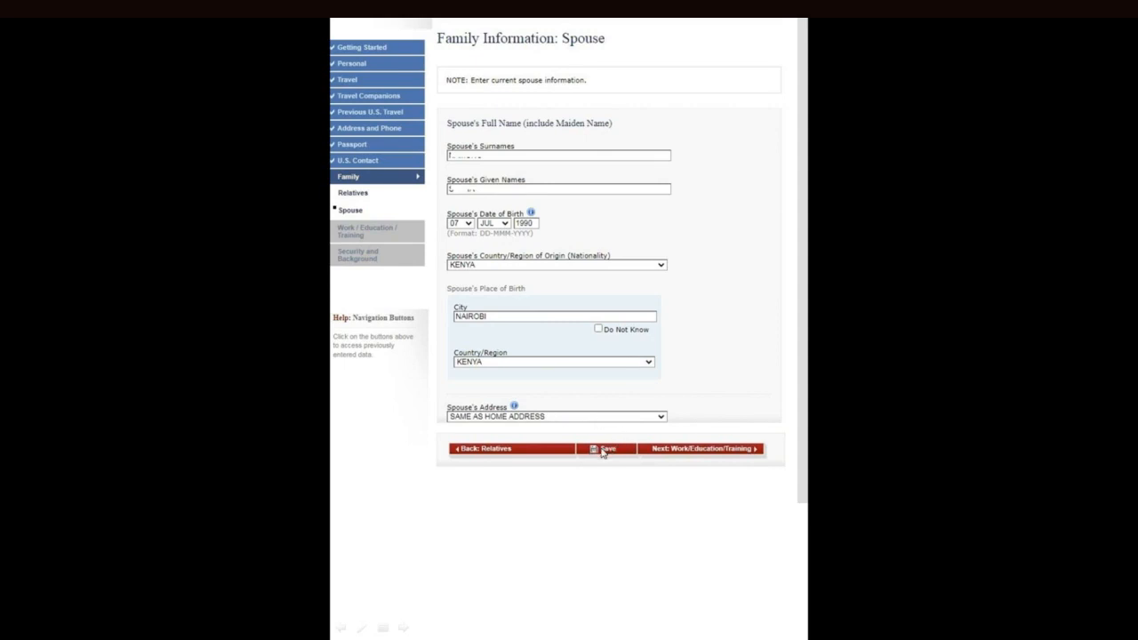
click(657, 449)
mouse_move(904, 20)
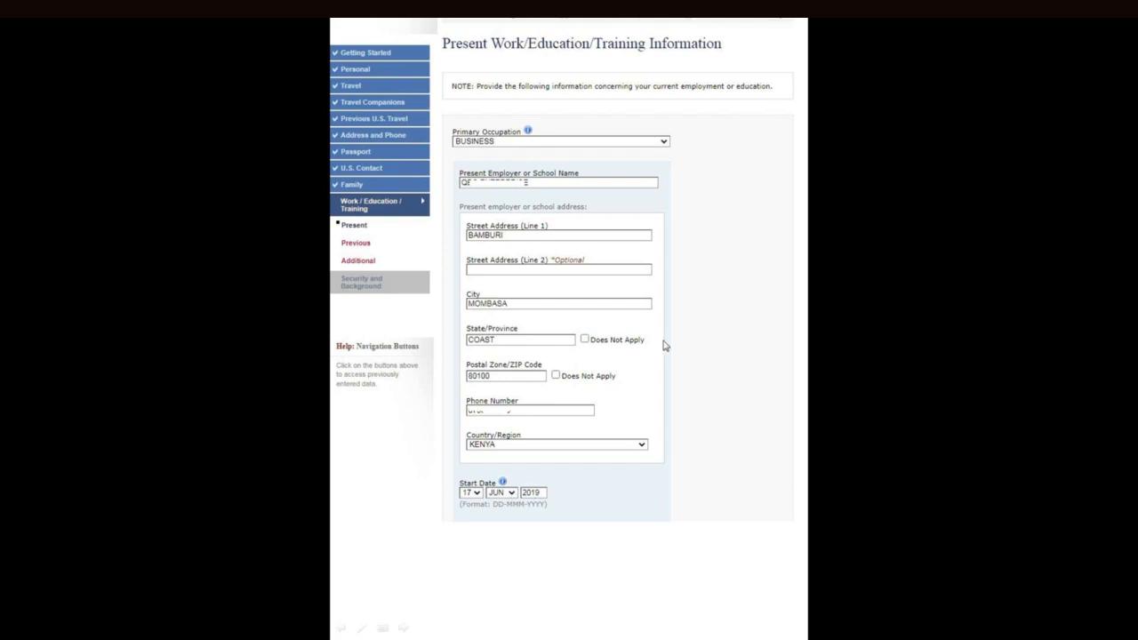
- Save the present work details, check the previous and additional work and education pages, and proceed to Security and Background
scroll(680, 327, down, 3)
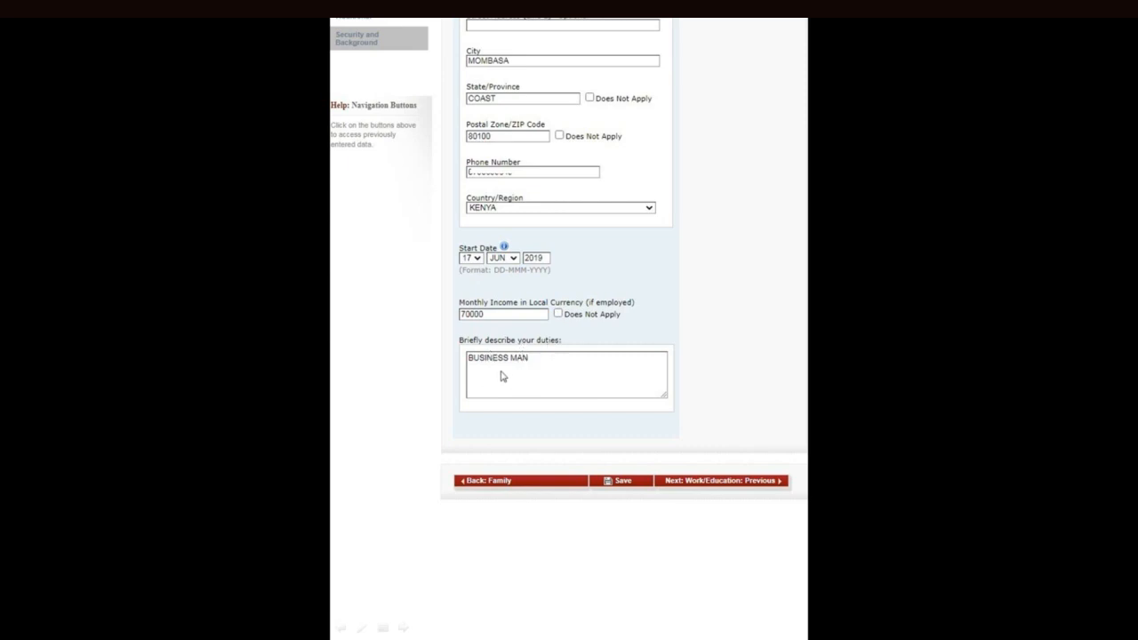
click(622, 481)
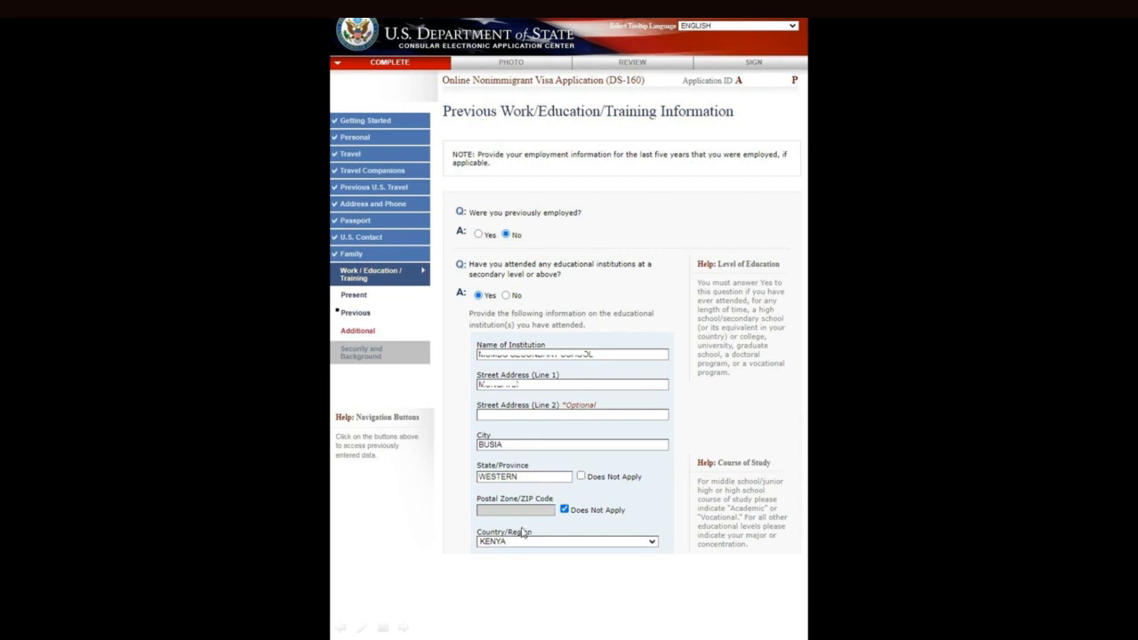
scroll(635, 391, down, 5)
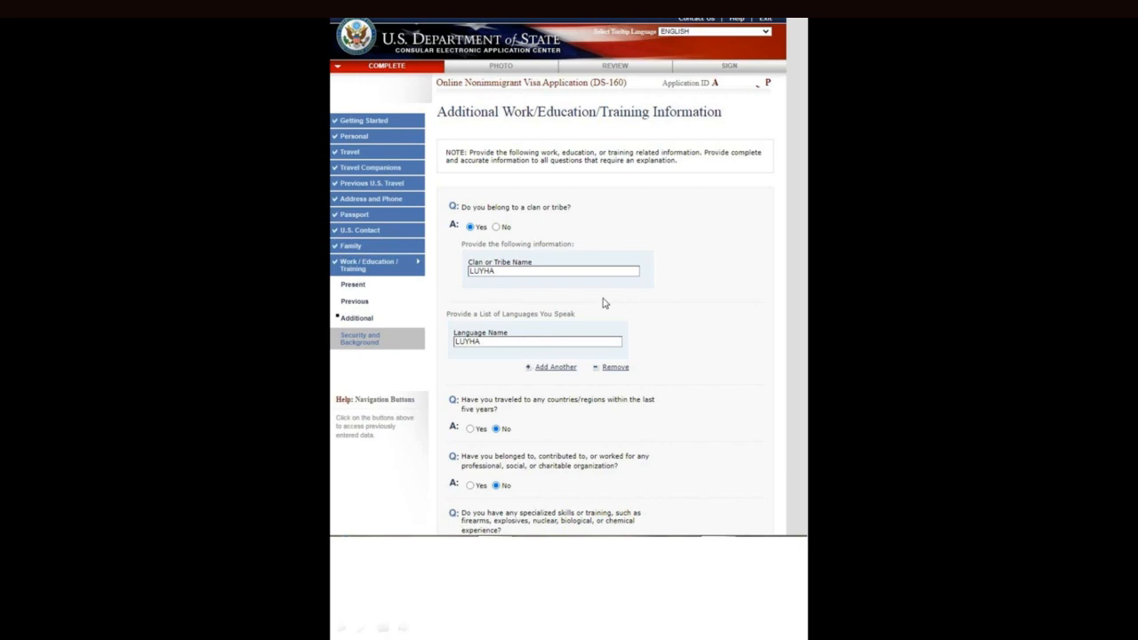
scroll(602, 304, down, 3)
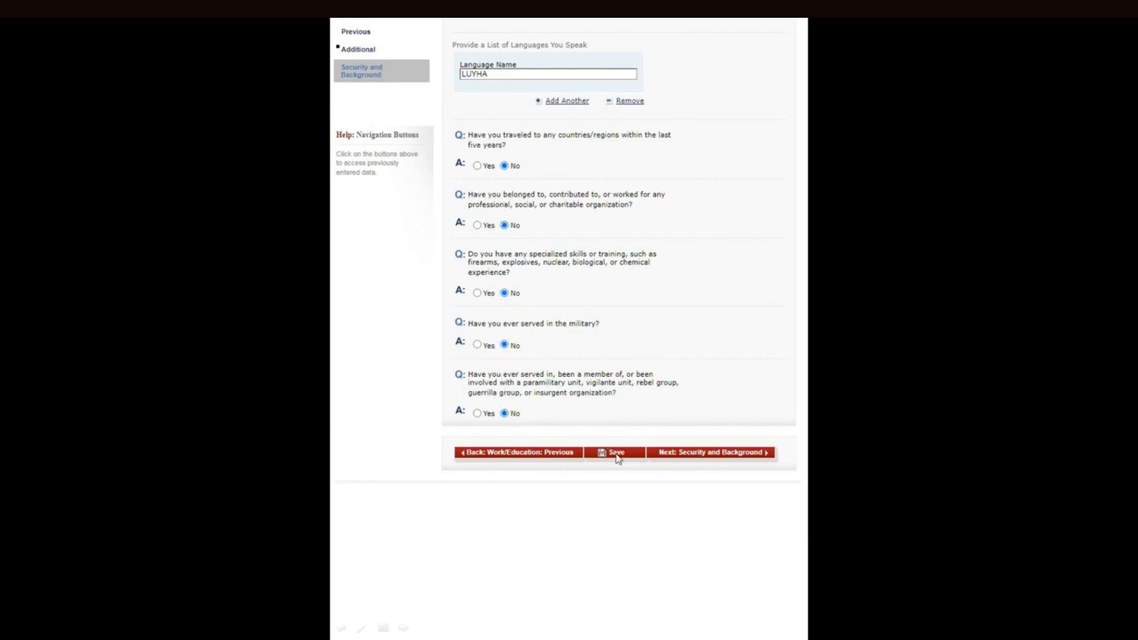
click(699, 453)
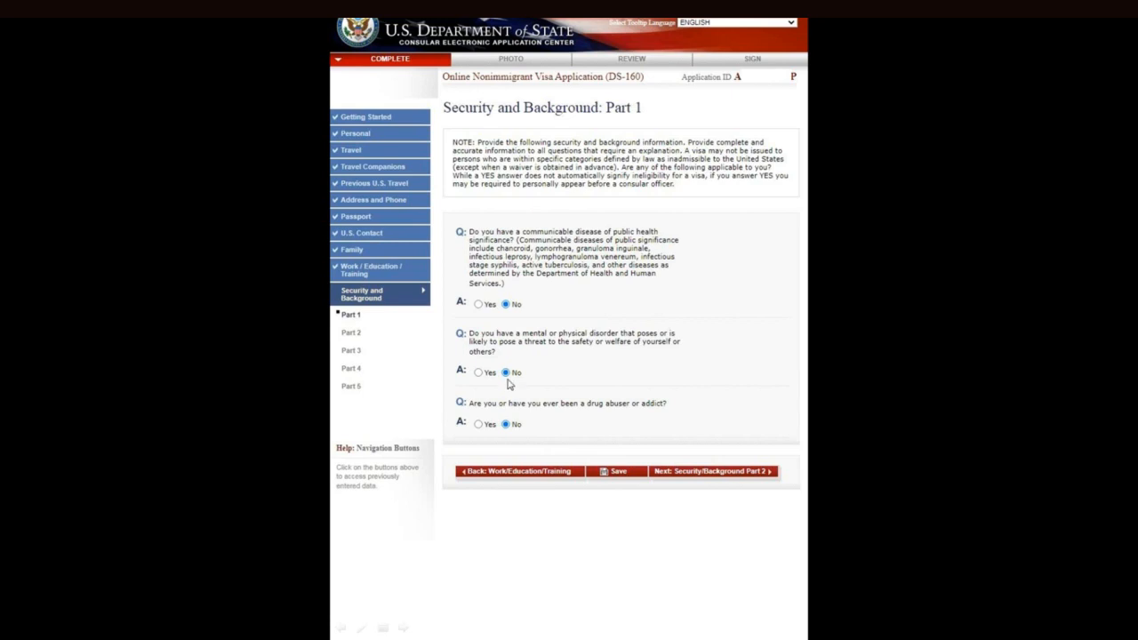
- Go through Security and Background Parts 1 to 4 and continue the application after saving Part 4
click(702, 471)
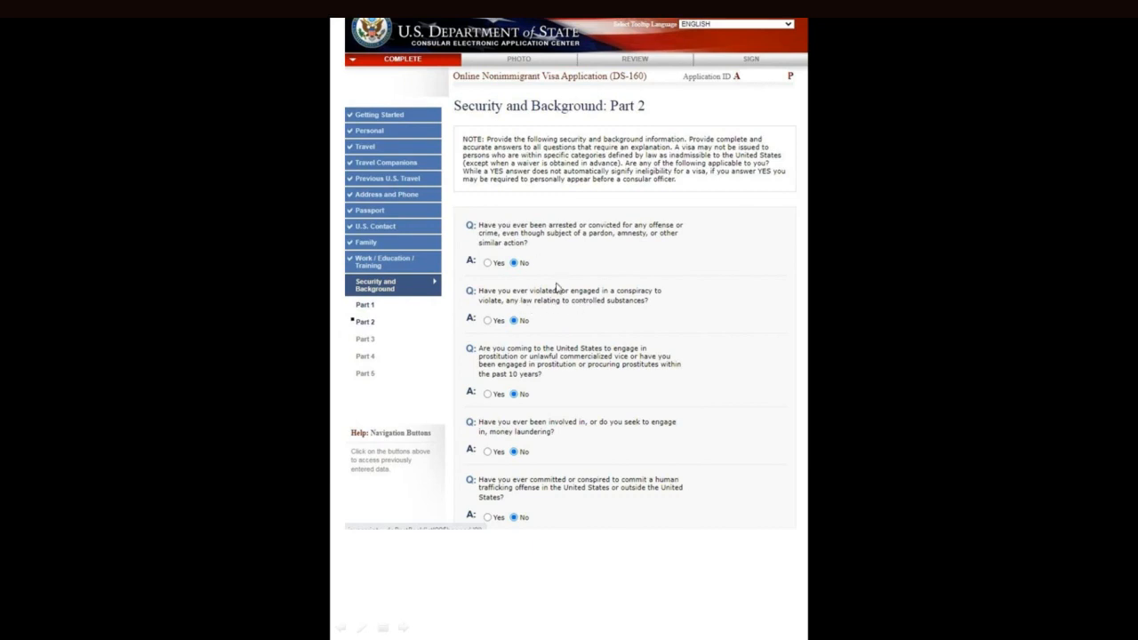
scroll(577, 302, down, 3)
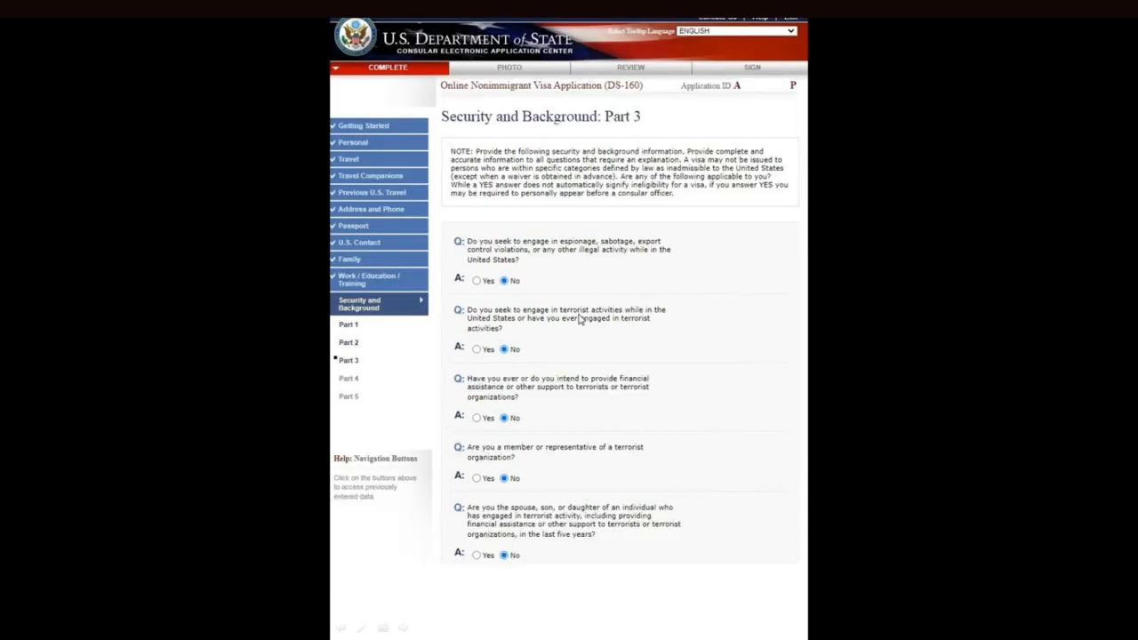
scroll(576, 366, down, 10)
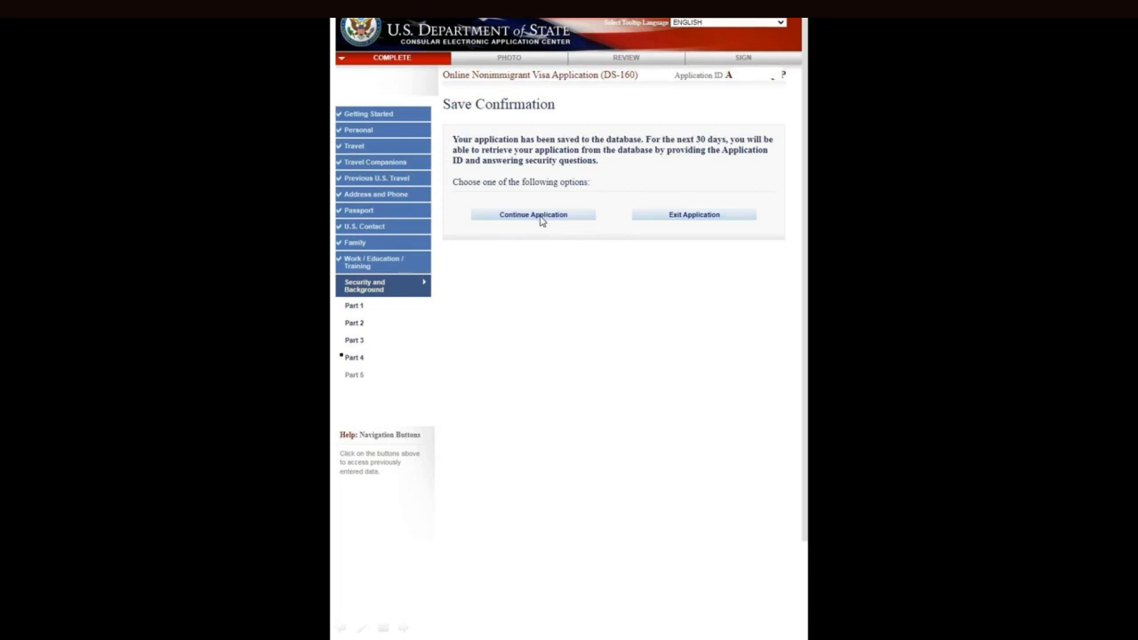
click(539, 217)
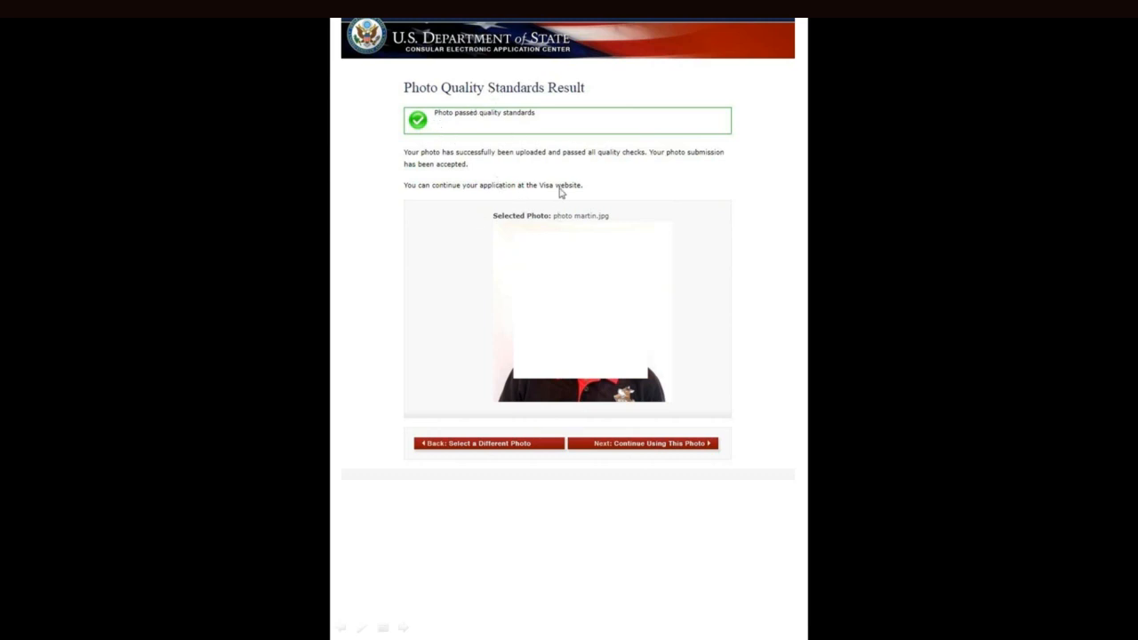
- Accept the uploaded applicant photo and proceed from its confirmation page to the application review
click(648, 442)
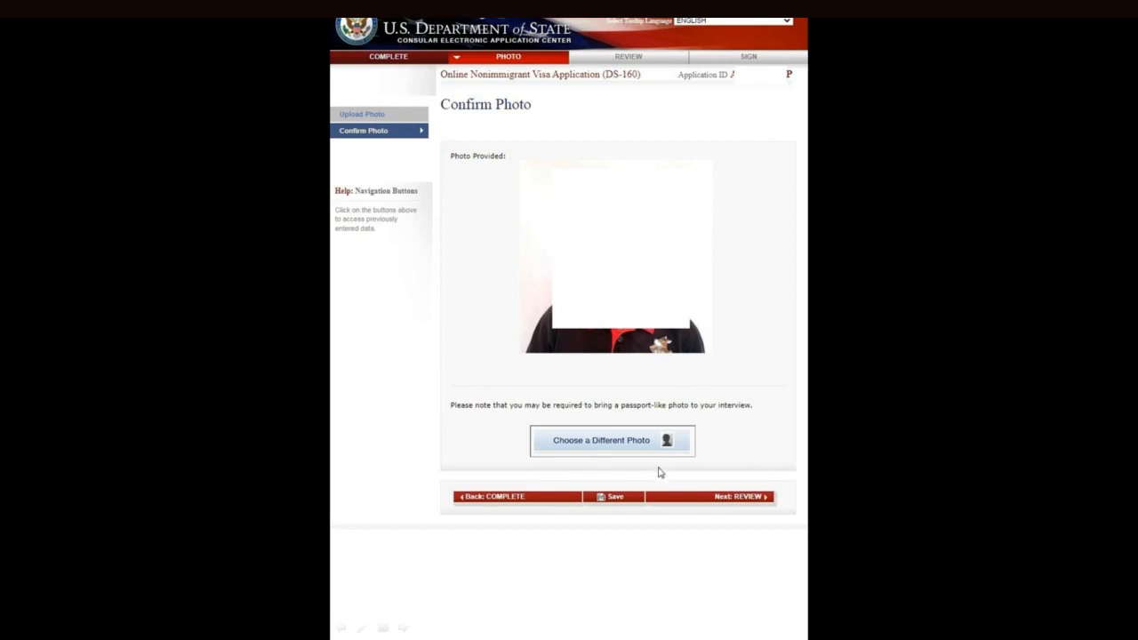
click(720, 498)
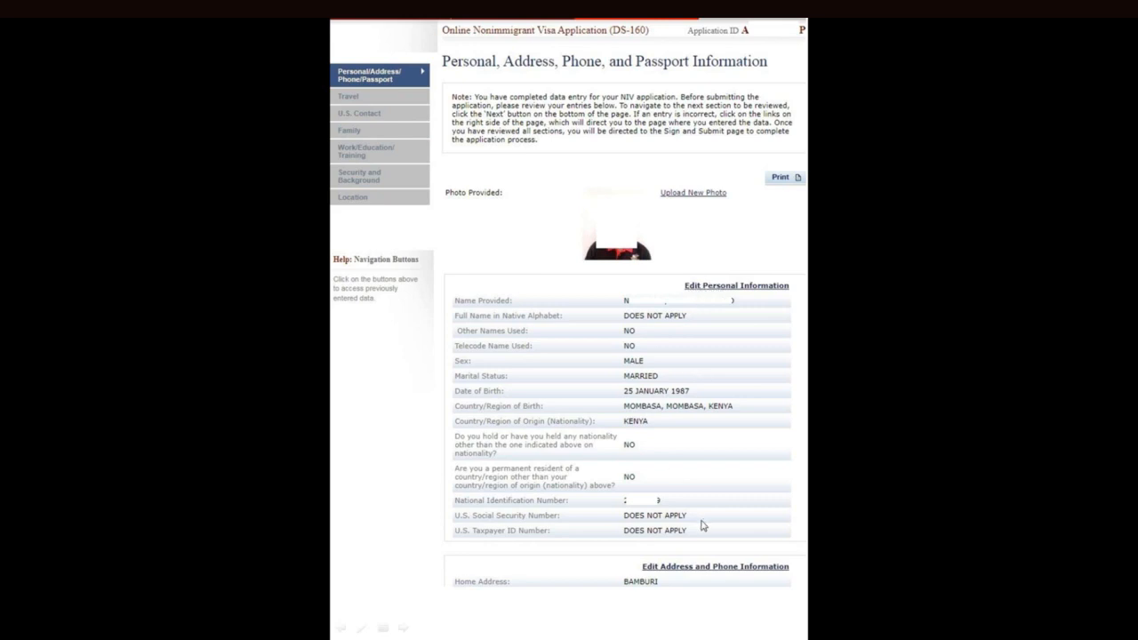
- Review the personal and work/education summaries, proceed to Security and Background, and check its answers down to Part 5
scroll(680, 471, down, 6)
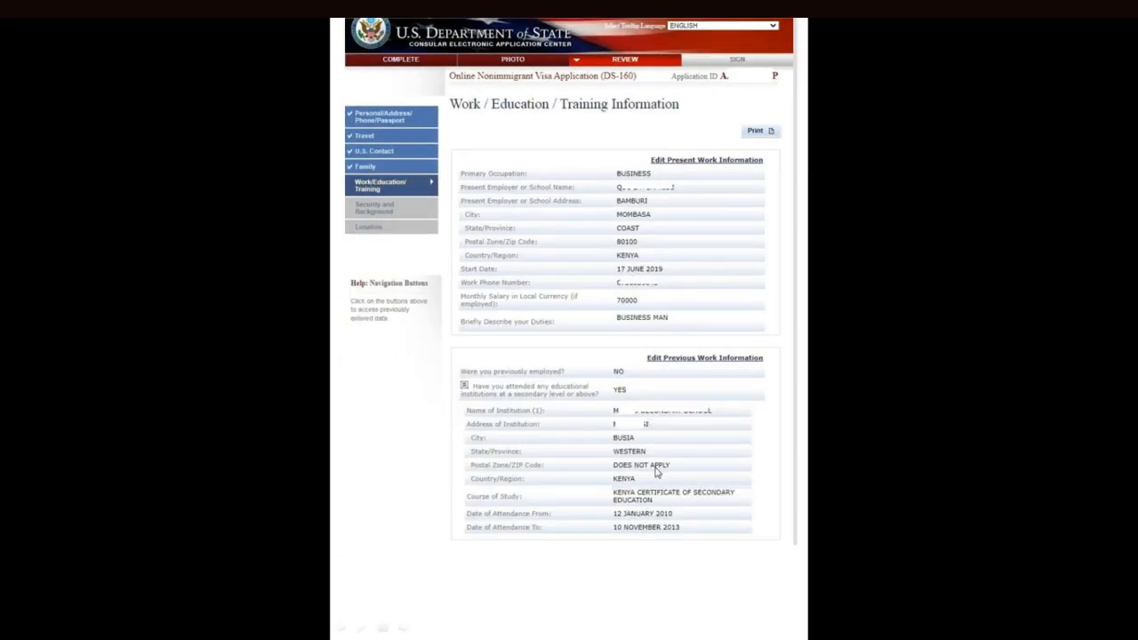
scroll(676, 498, down, 5)
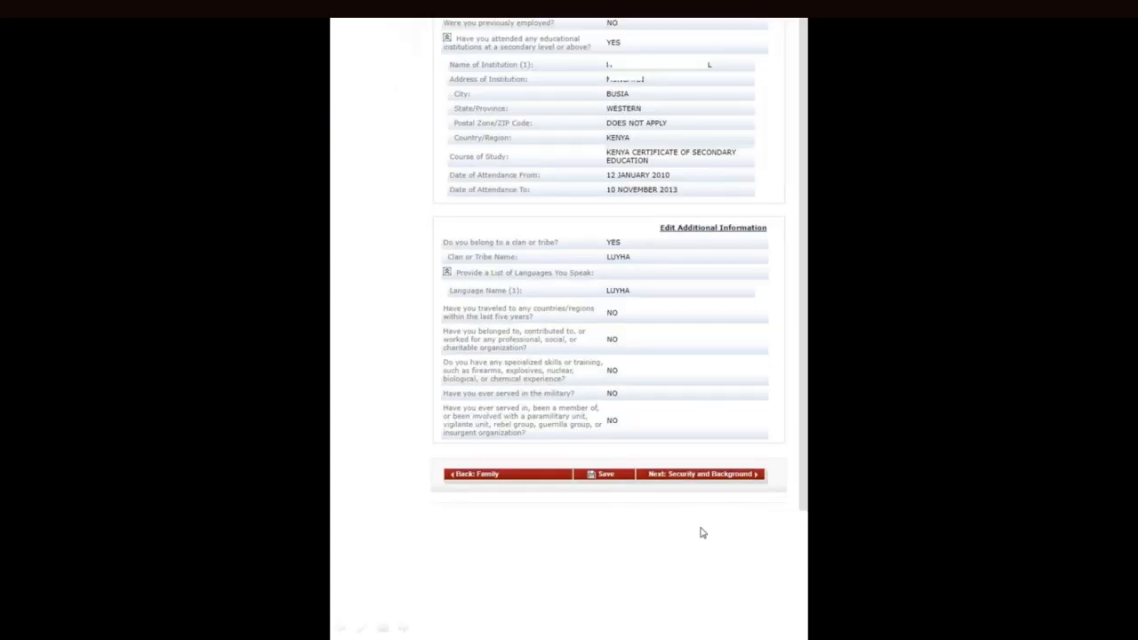
click(704, 474)
scroll(696, 536, down, 5)
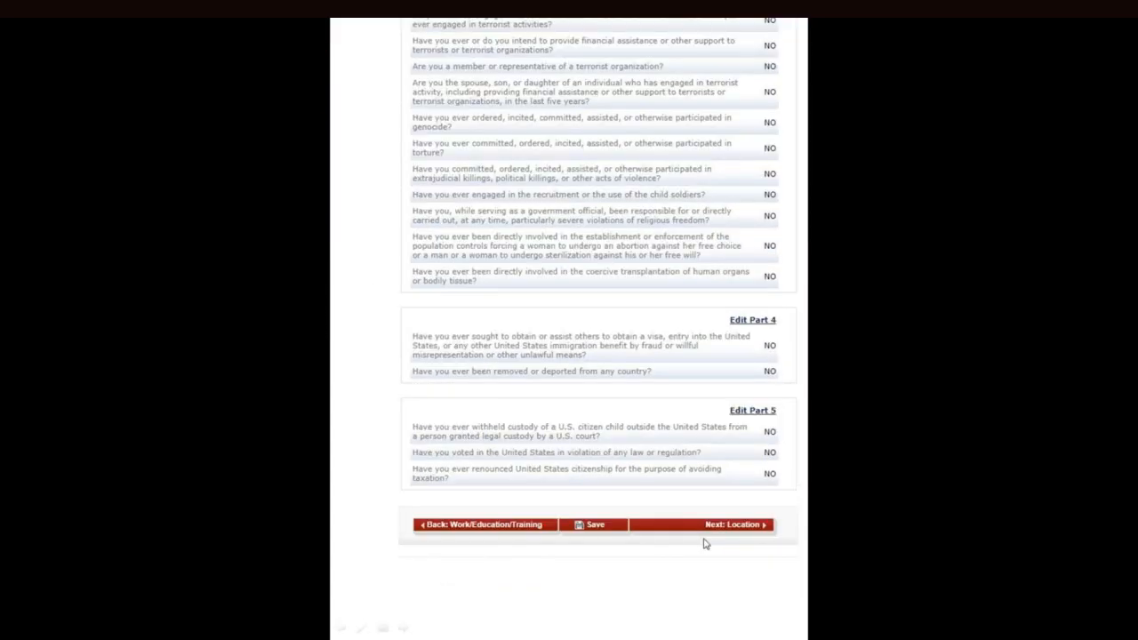
- Finish reviewing the location, enter the passport number and displayed security code, and sign and submit the application with no preparer assistance
click(711, 529)
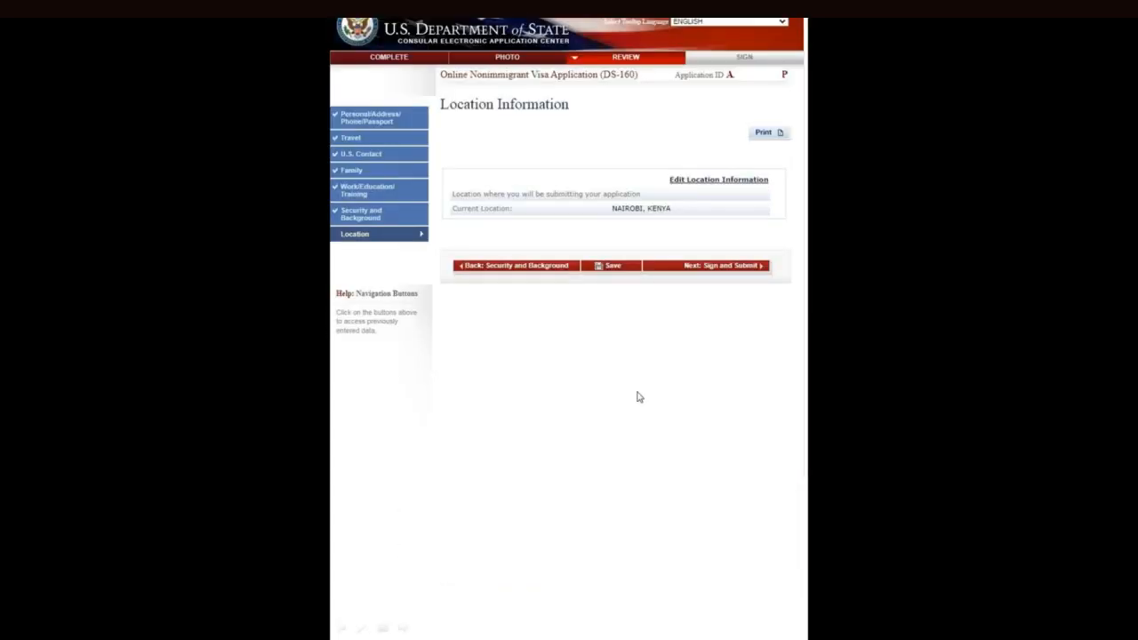
click(734, 267)
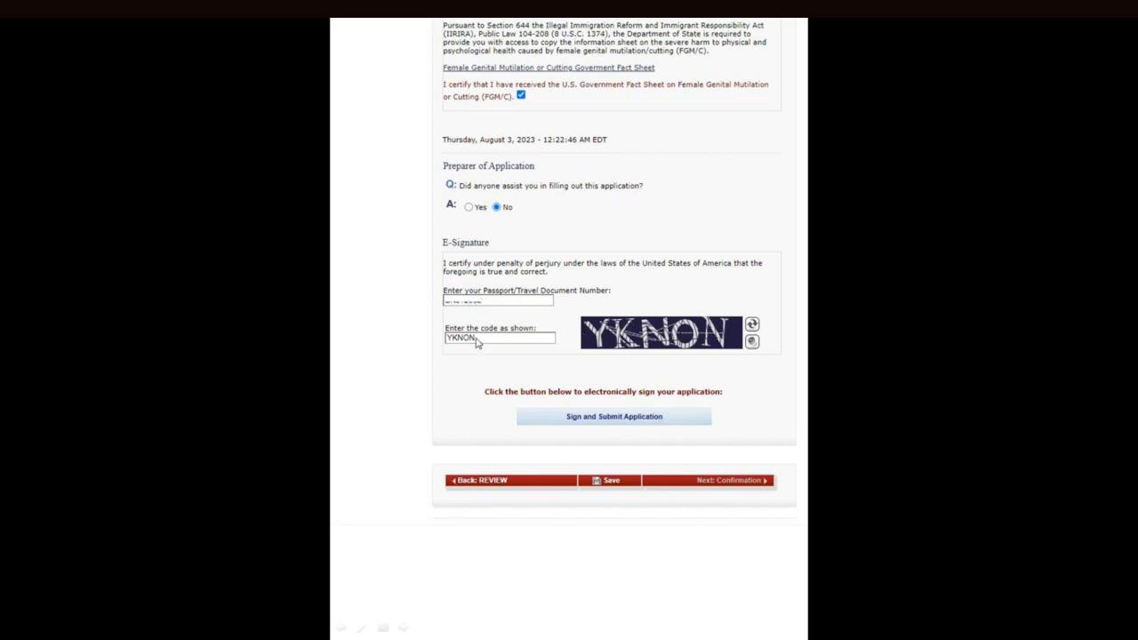
click(611, 417)
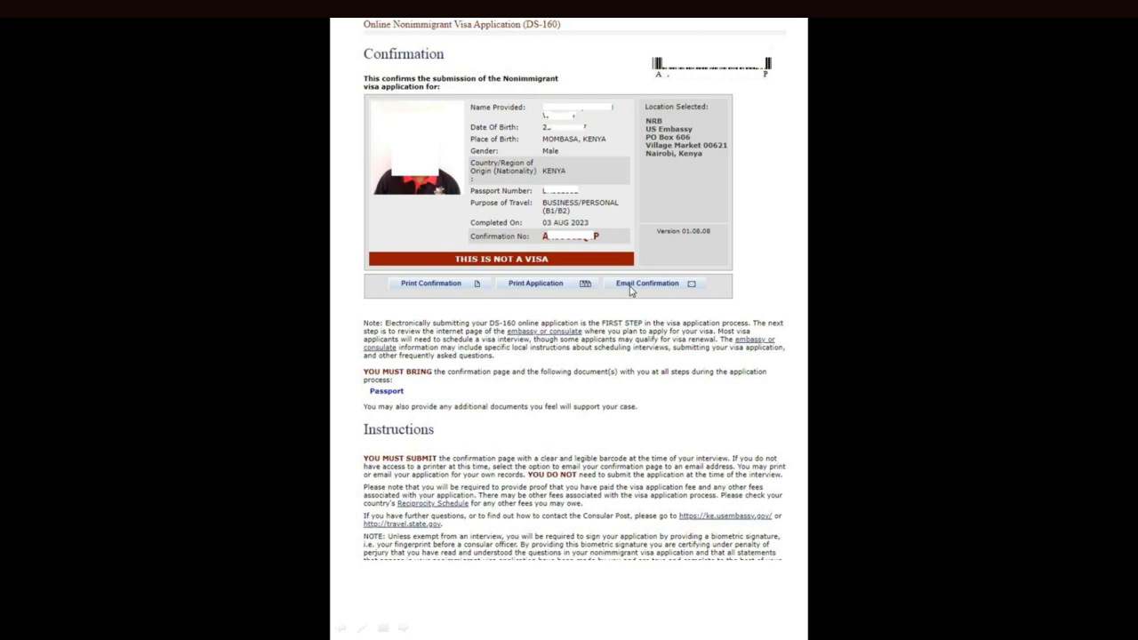
- Email the DS-160 confirmation to the applicant's provided address only, without an additional recipient
click(629, 284)
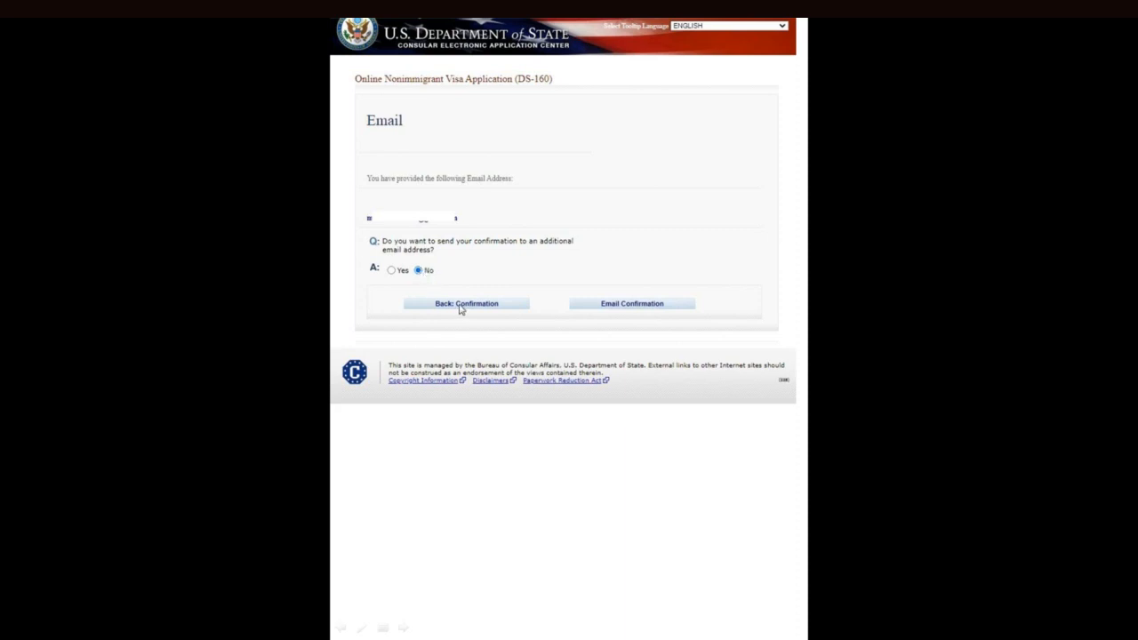
click(595, 305)
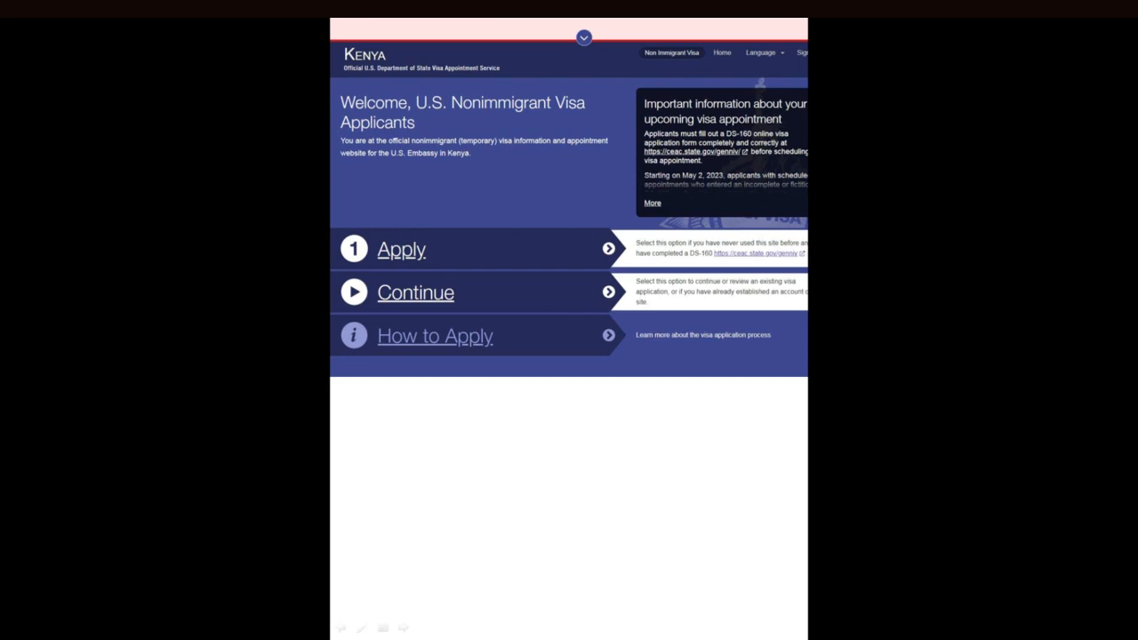
- On Kenya's Visa Appointment Service, sign up as a completed DS-160 applicant with name, email, password, mobile number and accepted terms
click(423, 251)
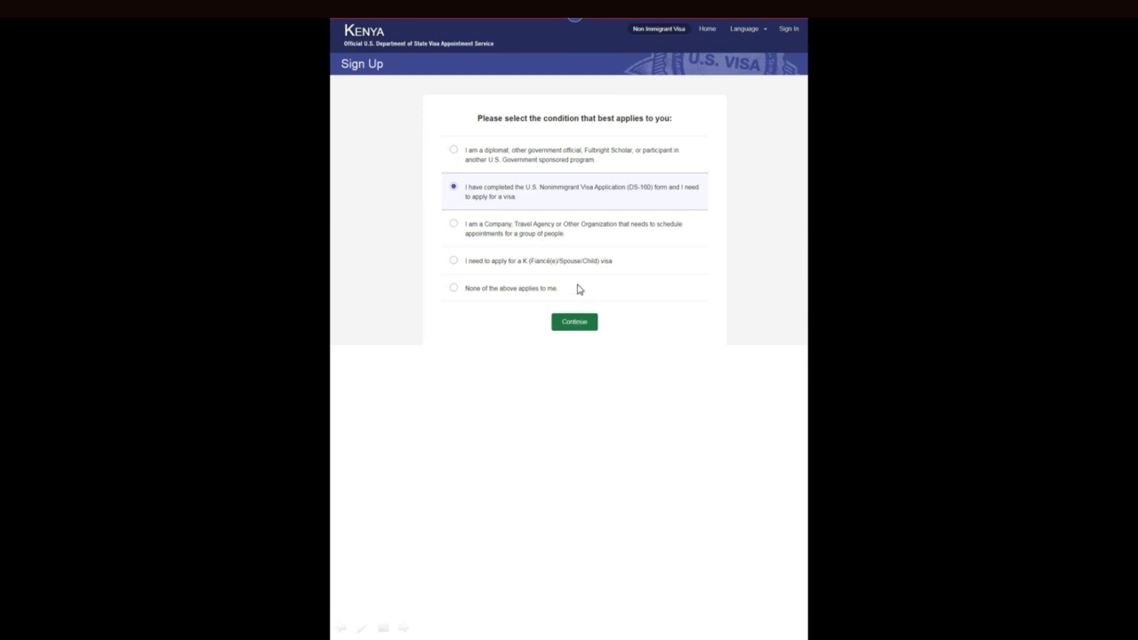
click(574, 321)
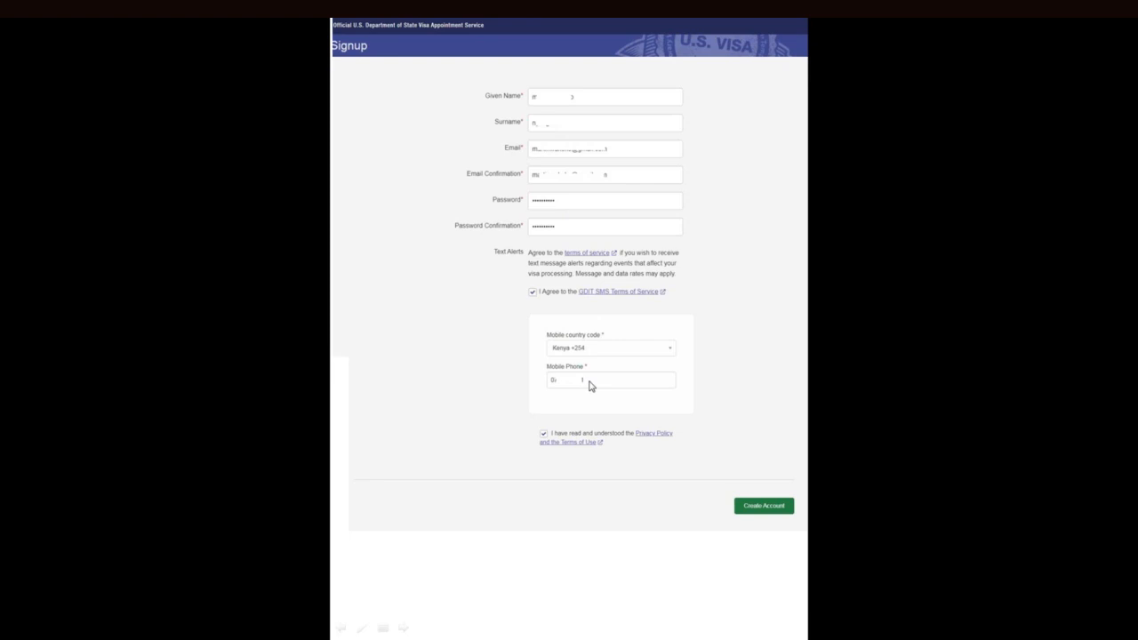
click(762, 507)
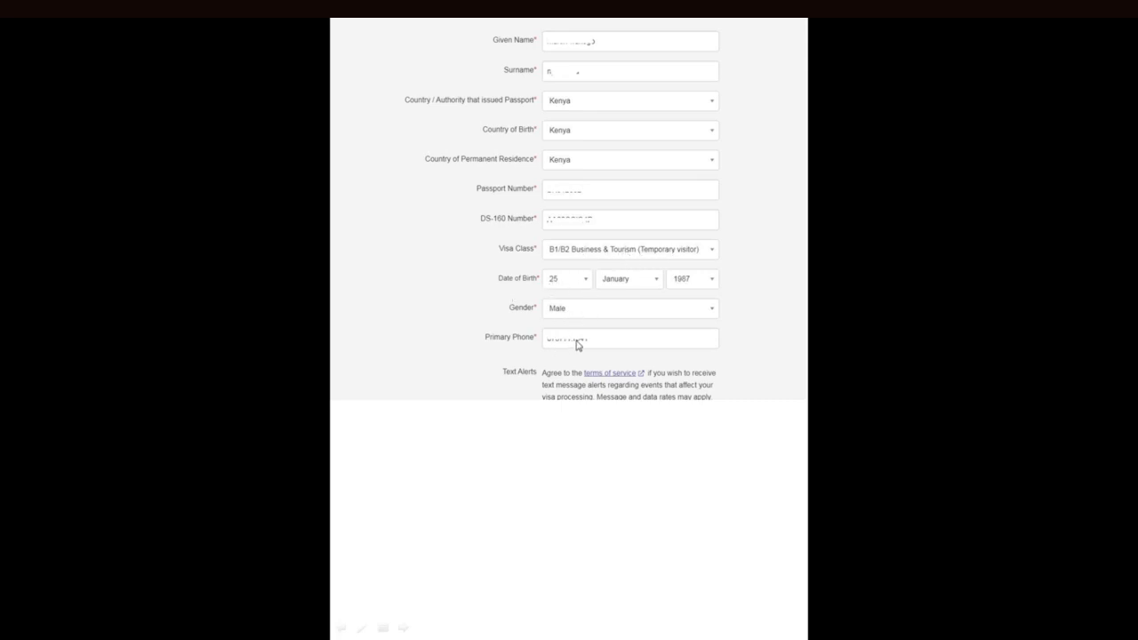
- Create the applicant with Kenyan passport details and B1/B2 visa class, answer No to both travel questions, and confirm the visa type
click(560, 450)
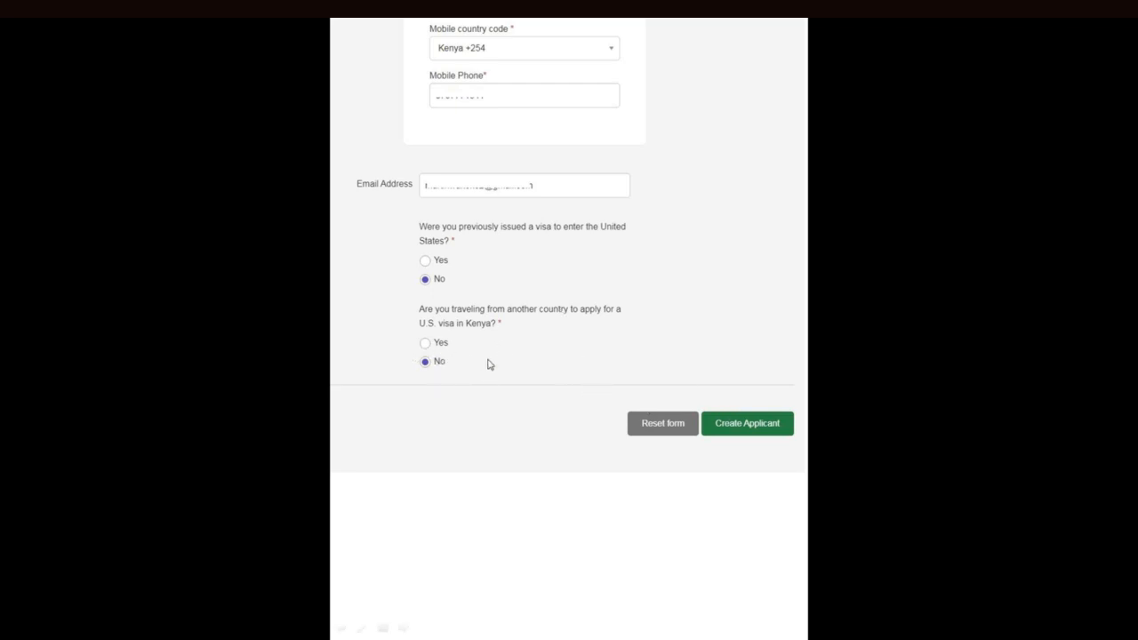
click(737, 424)
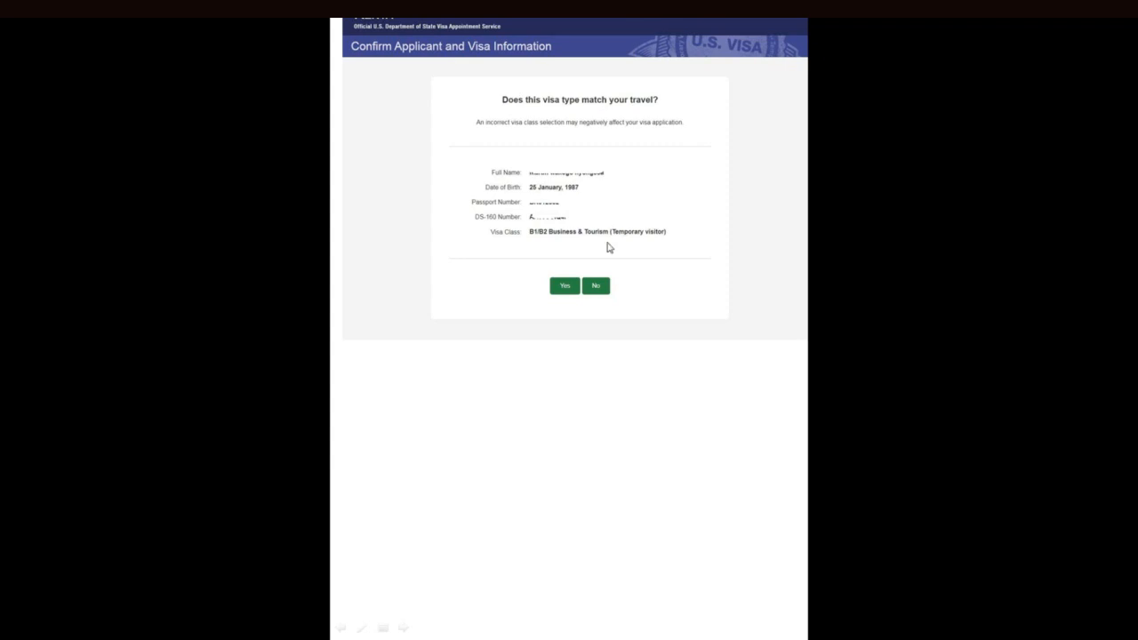
click(565, 285)
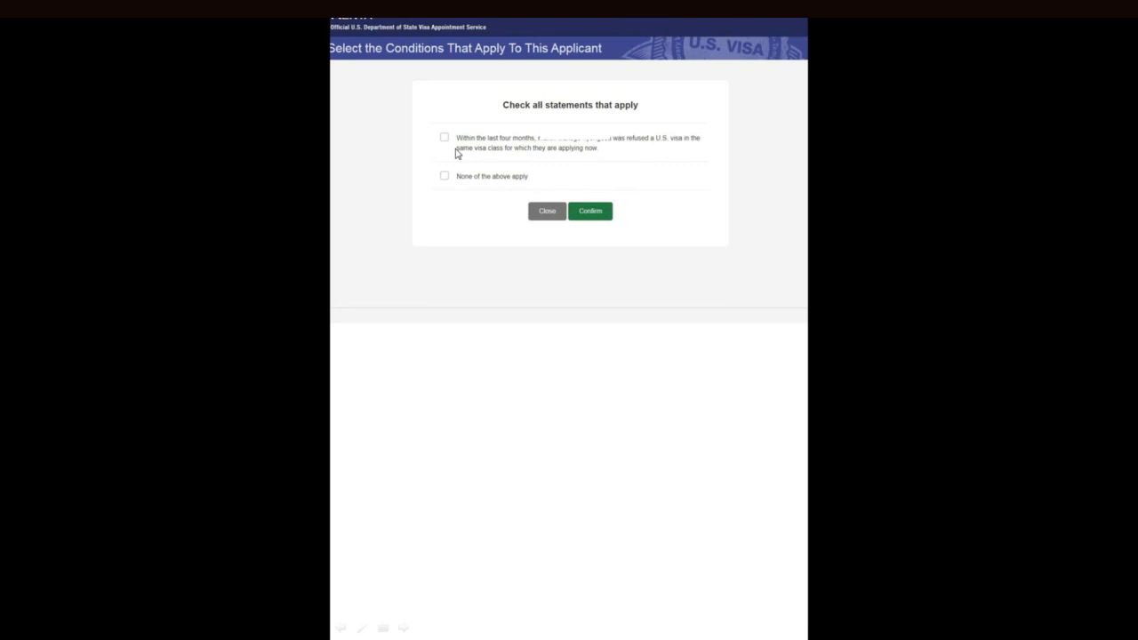
- Confirm that none of the listed conditions apply to the applicant and decline adding another applicant
click(590, 185)
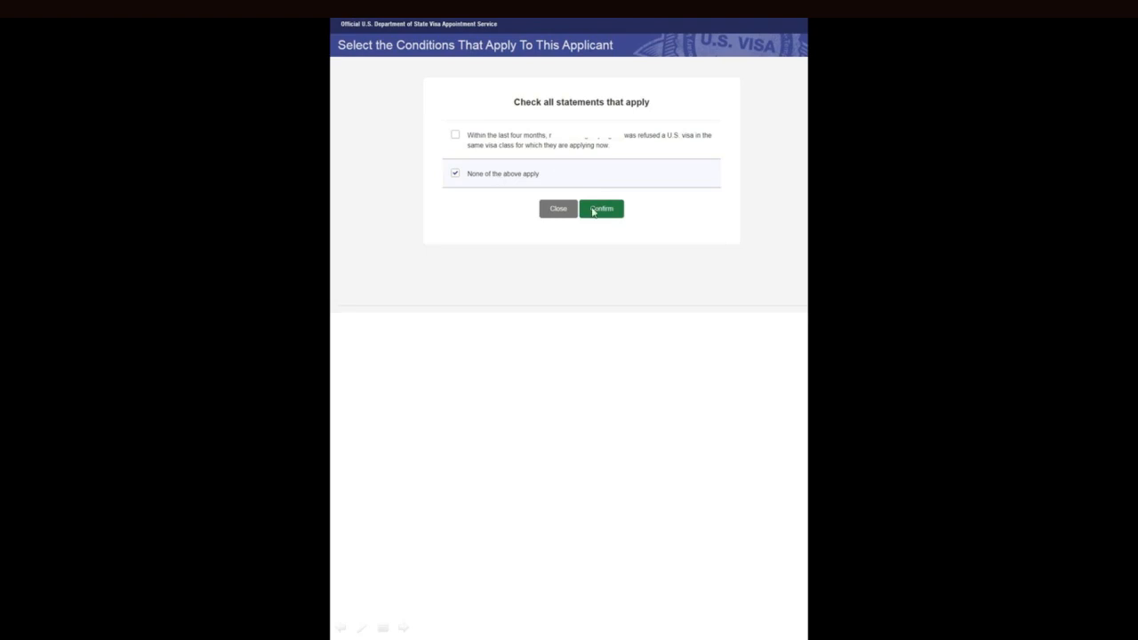
click(593, 209)
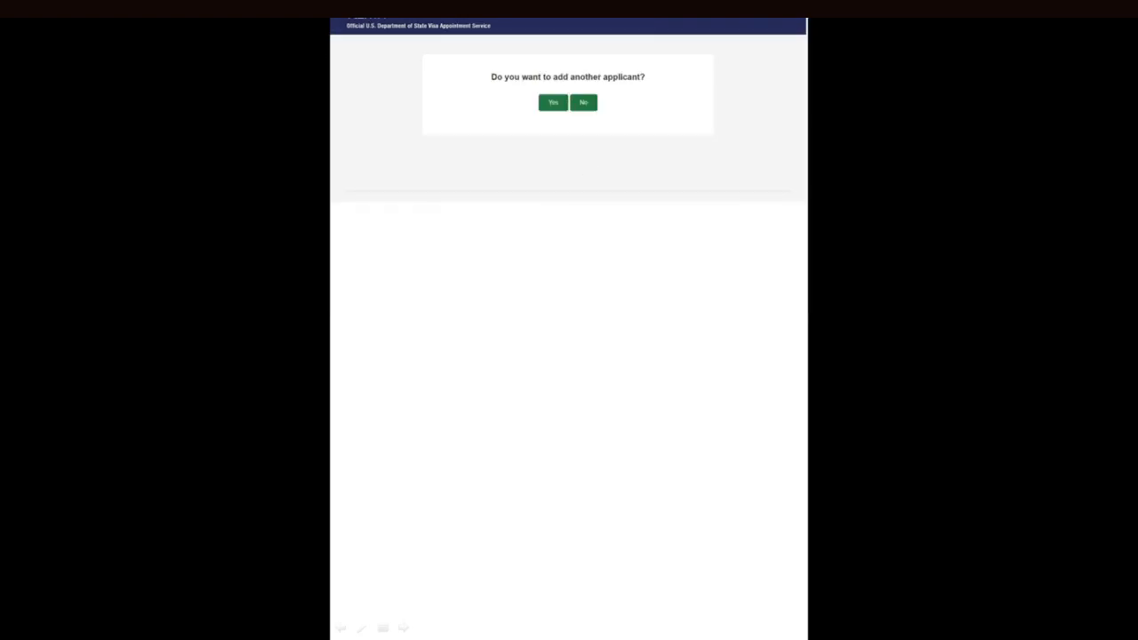
click(582, 104)
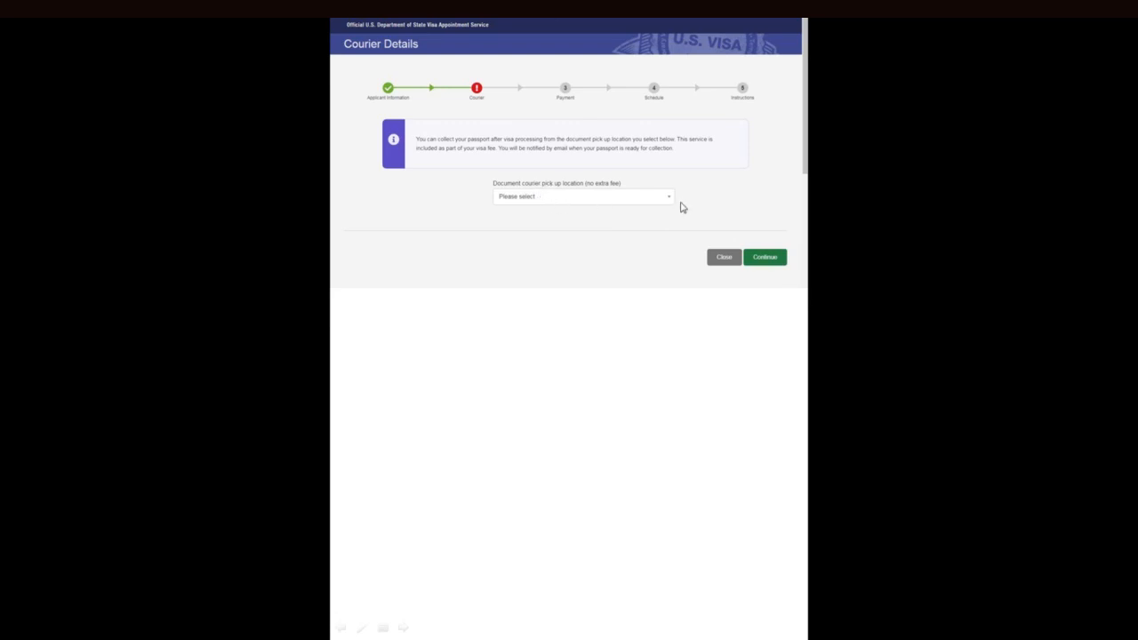
- Set the document courier pick-up location to DHL Mombasa - Ukumbusho House and continue to the payment stage
click(756, 259)
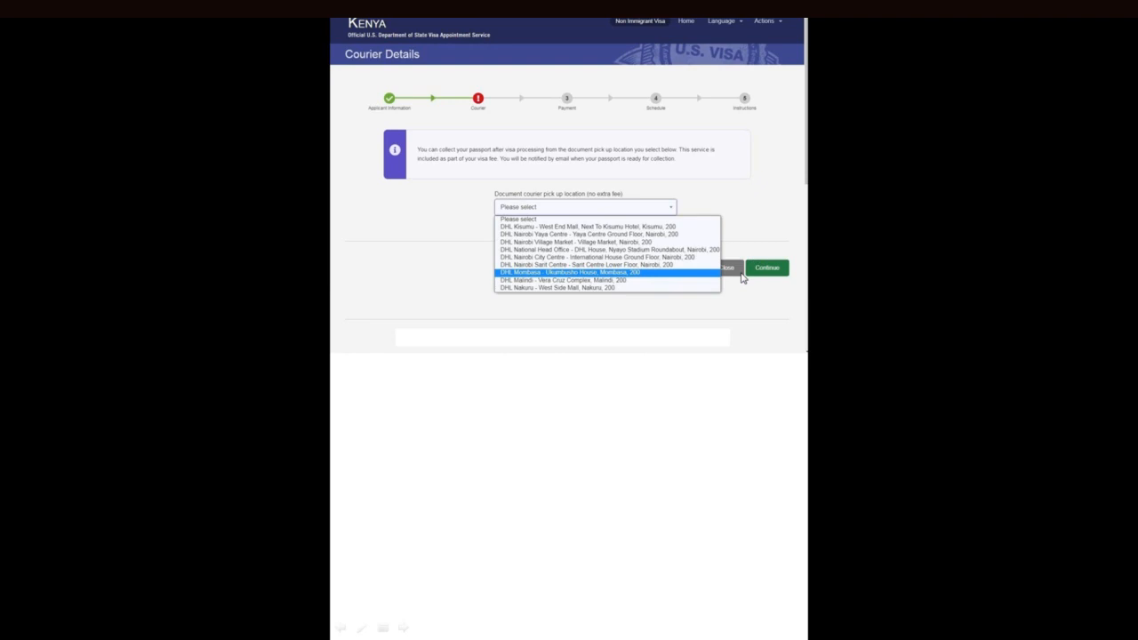
click(670, 332)
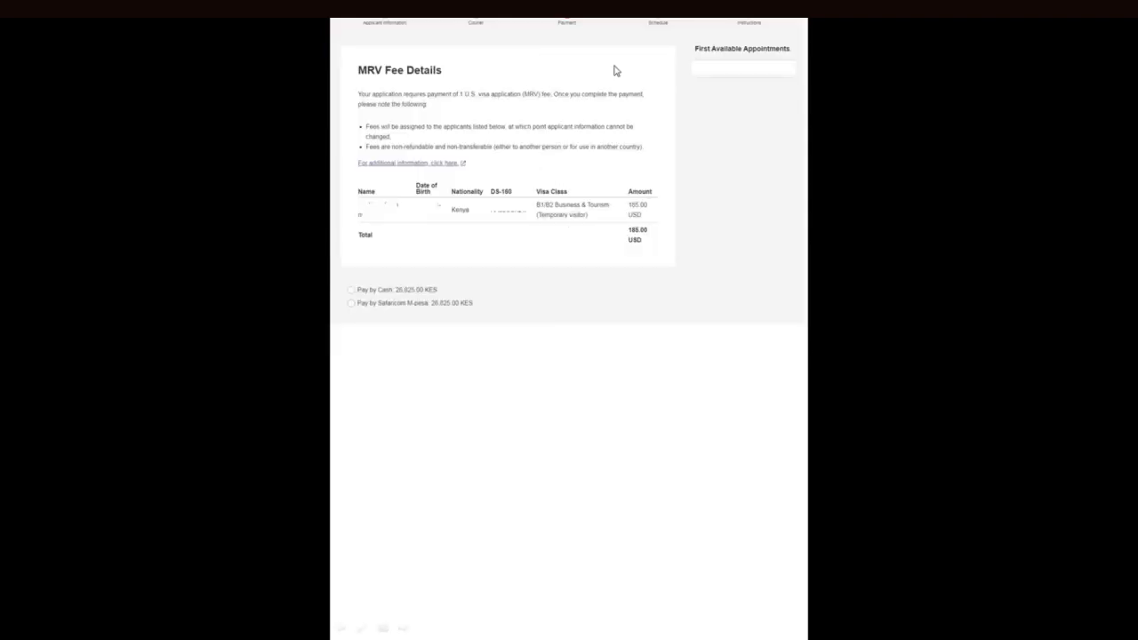
- Choose Safaricom M-pesa for the MRV fee and accept the non-refundable, non-transferable fee conditions
click(679, 306)
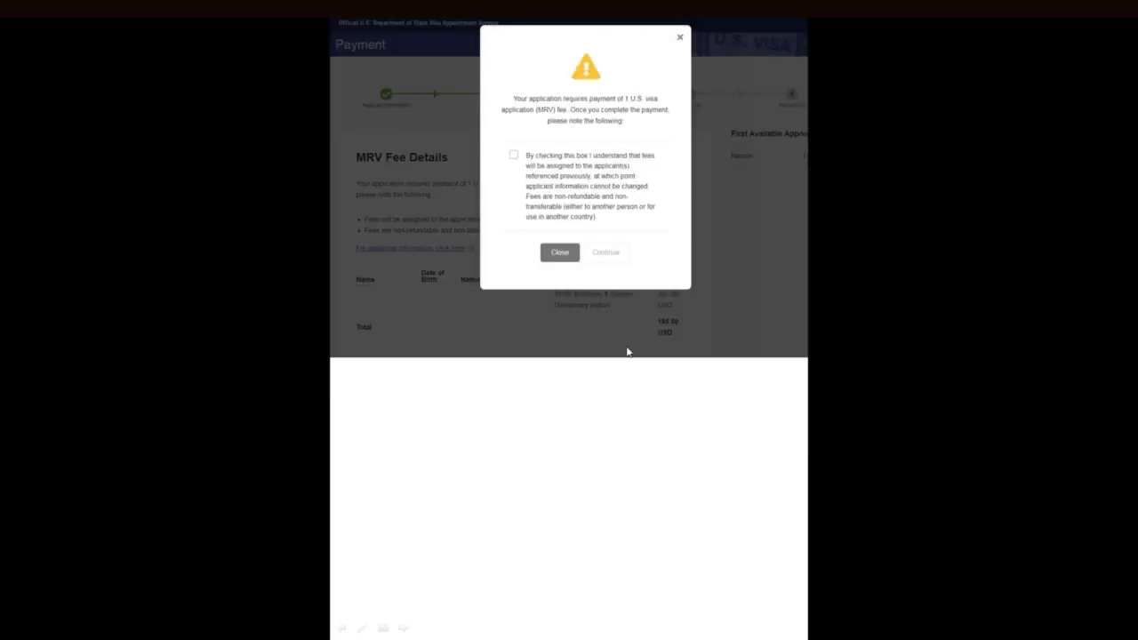
click(517, 156)
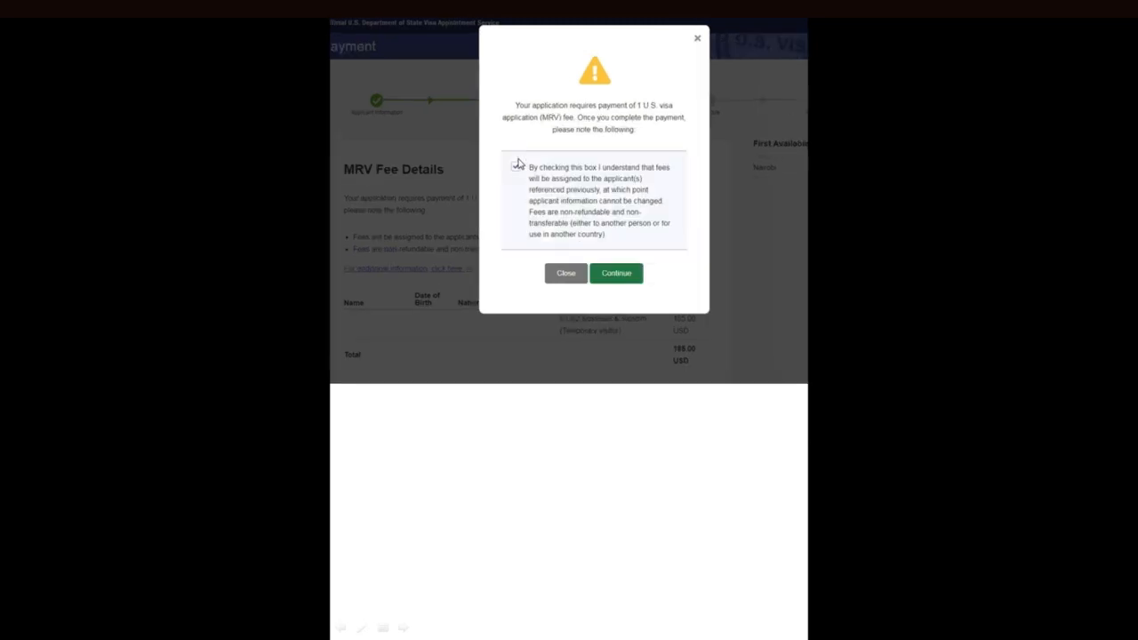
click(612, 274)
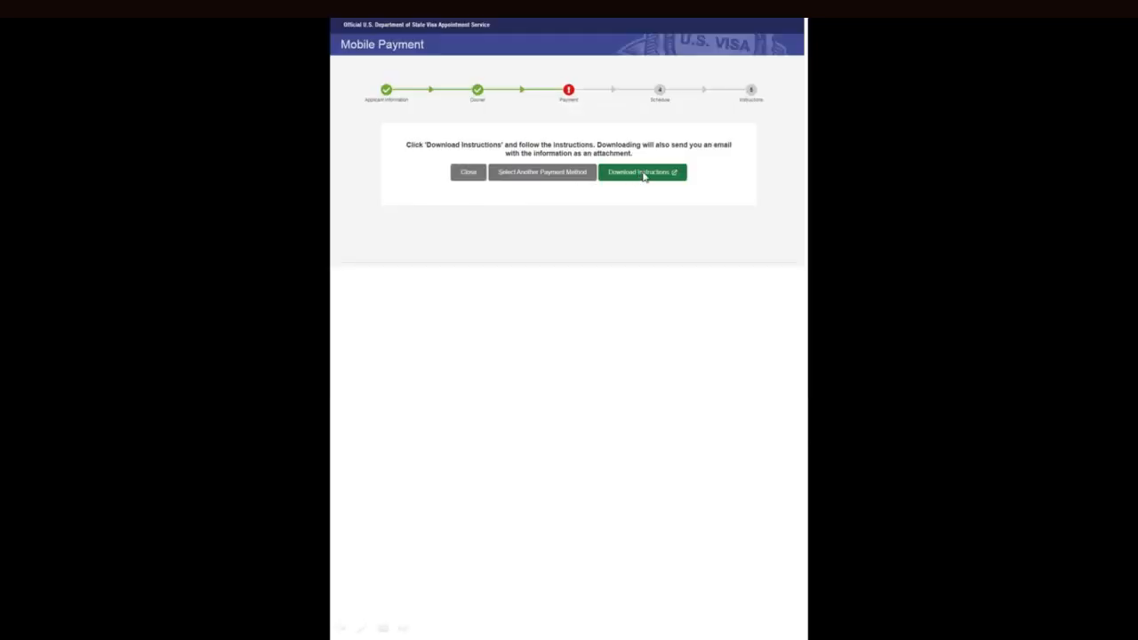
- Download the mobile payment instructions, review them, and return to the applicant group overview
click(644, 173)
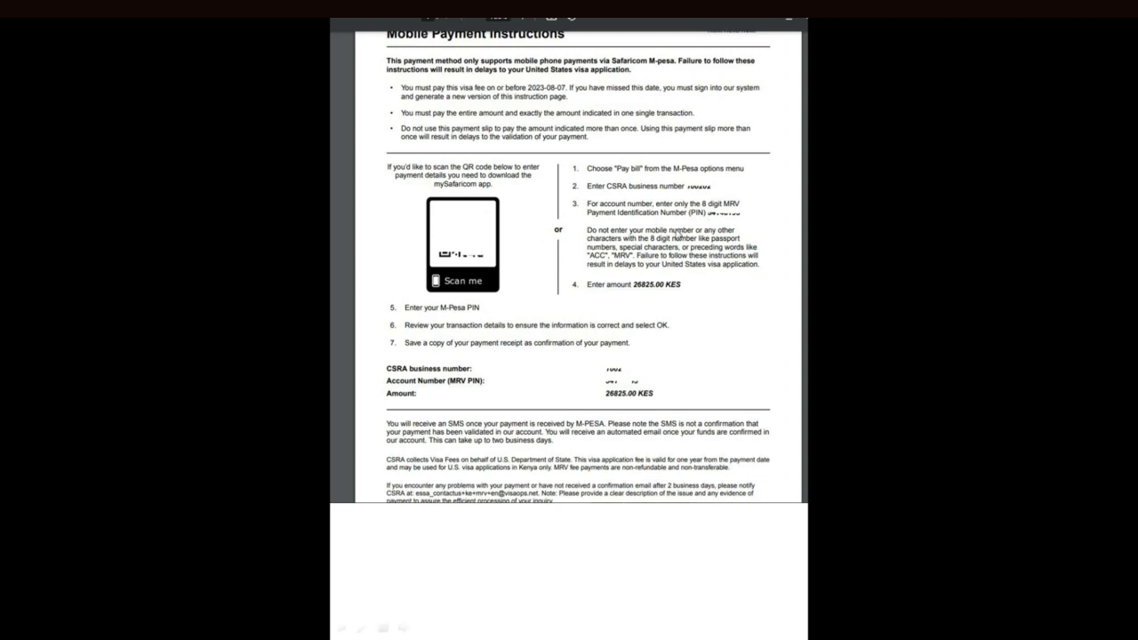
click(673, 231)
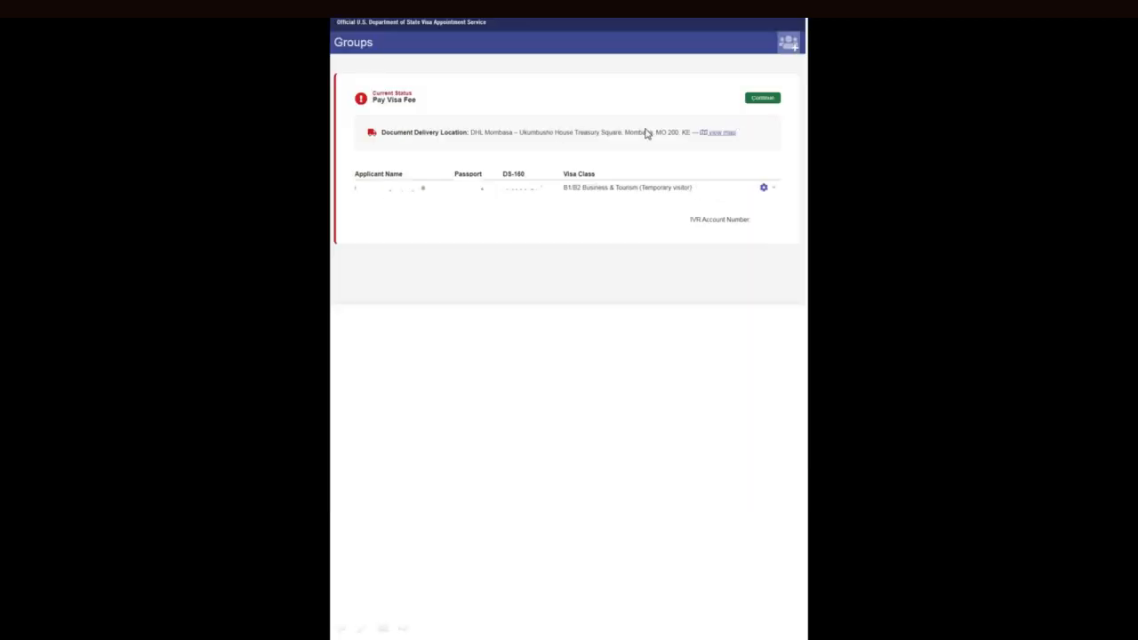